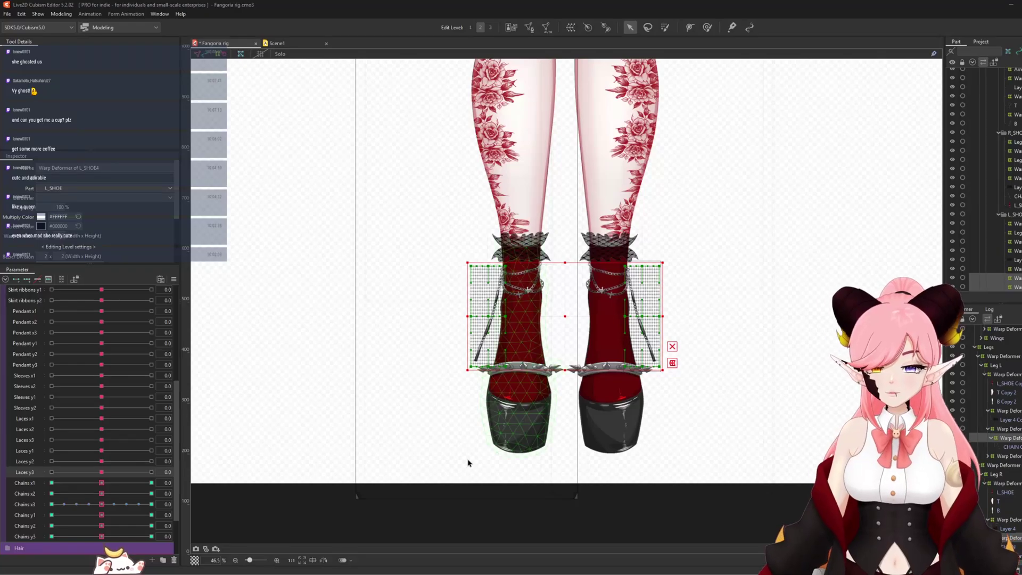
Deselect the warp deformers around the shoe laces and chains
{"action": "scroll", "coordinate": [486, 419], "scroll_direction": "down", "scroll_amount": 5}
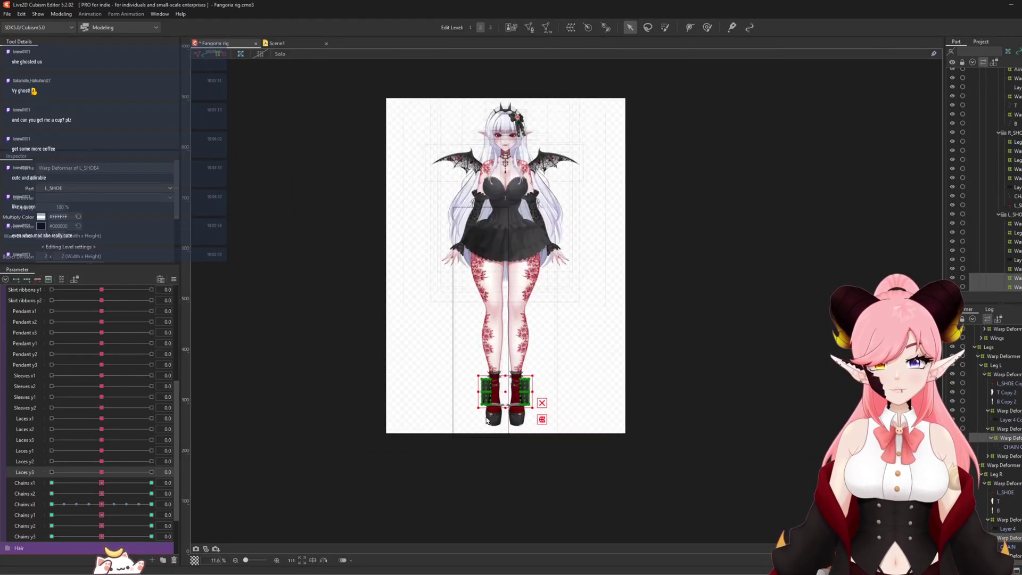
{"action": "left_click", "coordinate": [664, 313]}
{"action": "scroll", "coordinate": [481, 228], "scroll_direction": "up", "scroll_amount": 1}
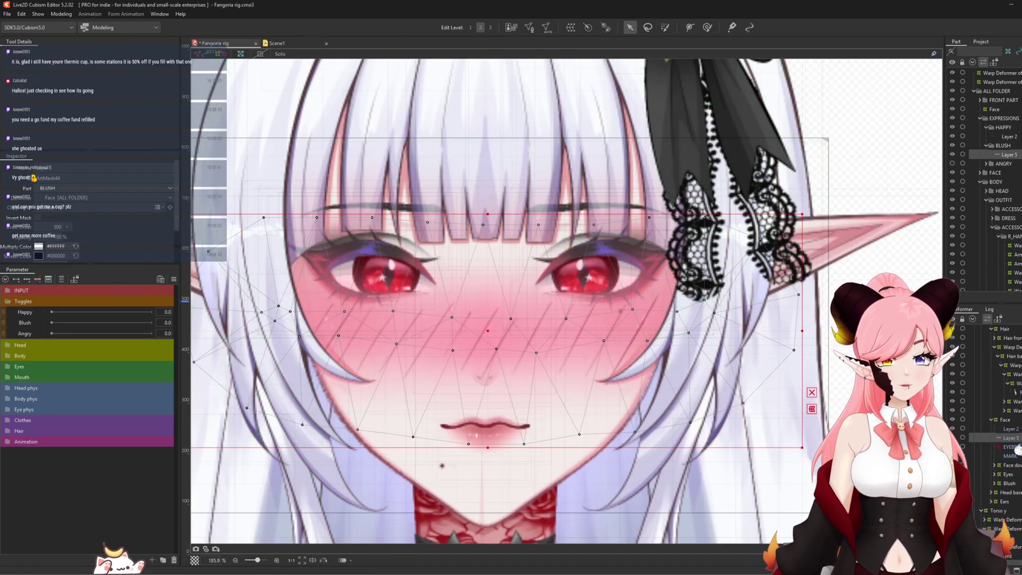
Key the blush layer's opacity on the Blush toggle so the blush is hidden at 0 and shown at 1.0
{"action": "scroll", "coordinate": [367, 194], "scroll_direction": "down", "scroll_amount": 7}
{"action": "left_click_drag", "start_coordinate": [463, 261], "coordinate": [676, 306]}
{"action": "scroll", "coordinate": [676, 306], "scroll_direction": "up", "scroll_amount": 7}
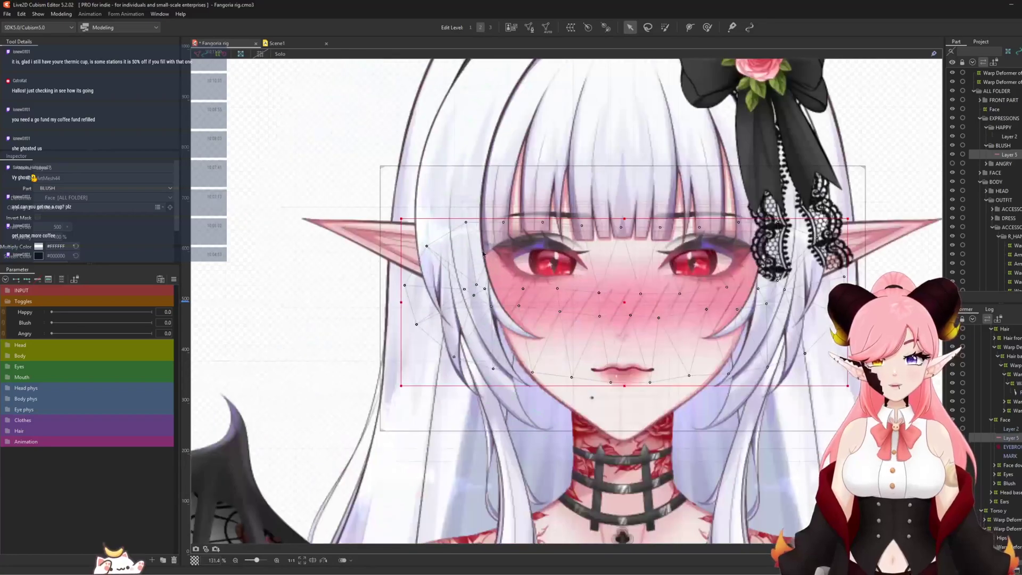
{"action": "scroll", "coordinate": [255, 296], "scroll_direction": "down", "scroll_amount": 2}
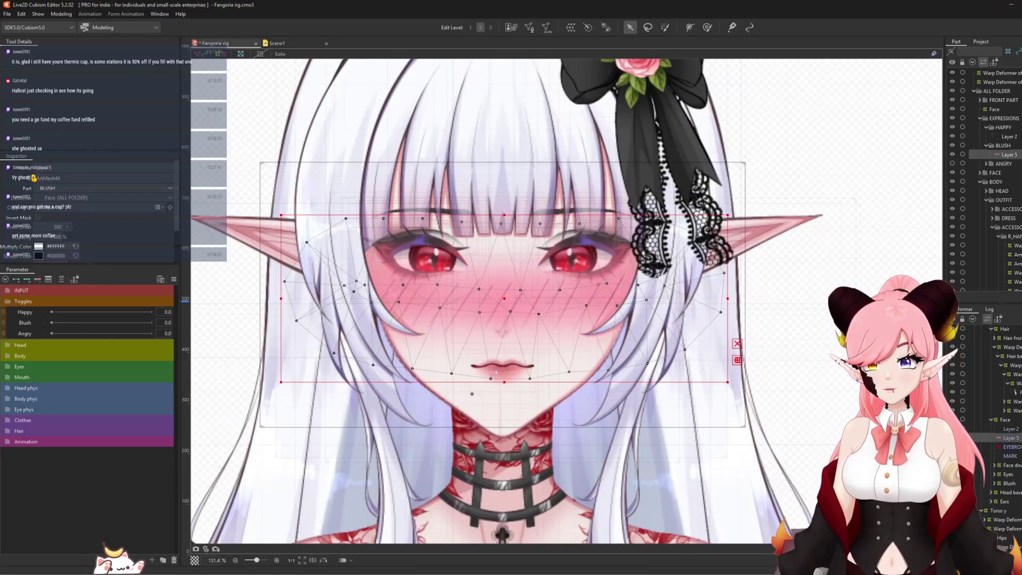
{"action": "scroll", "coordinate": [466, 306], "scroll_direction": "up", "scroll_amount": 2}
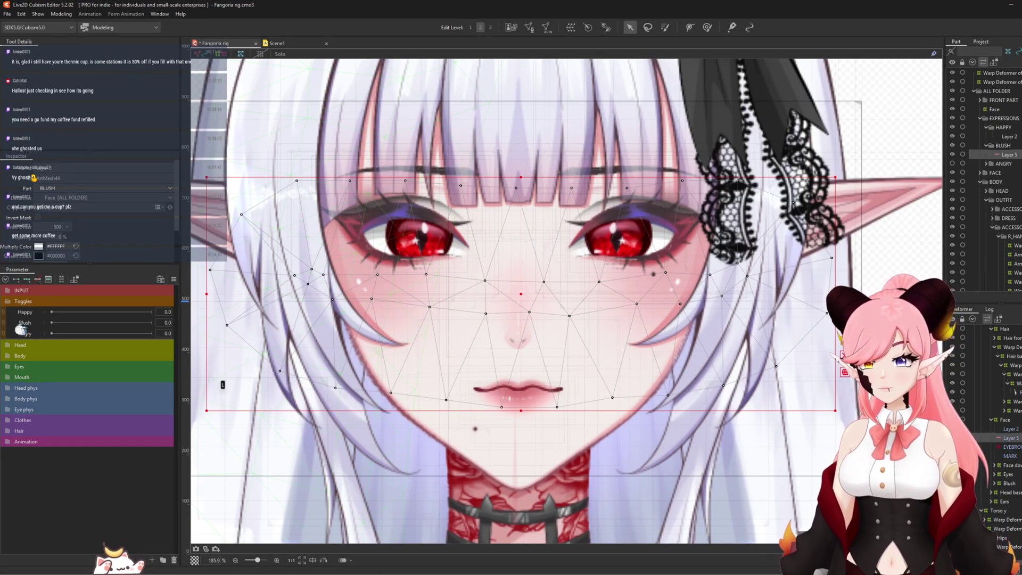
{"action": "left_click_drag", "start_coordinate": [52, 323], "coordinate": [160, 324]}
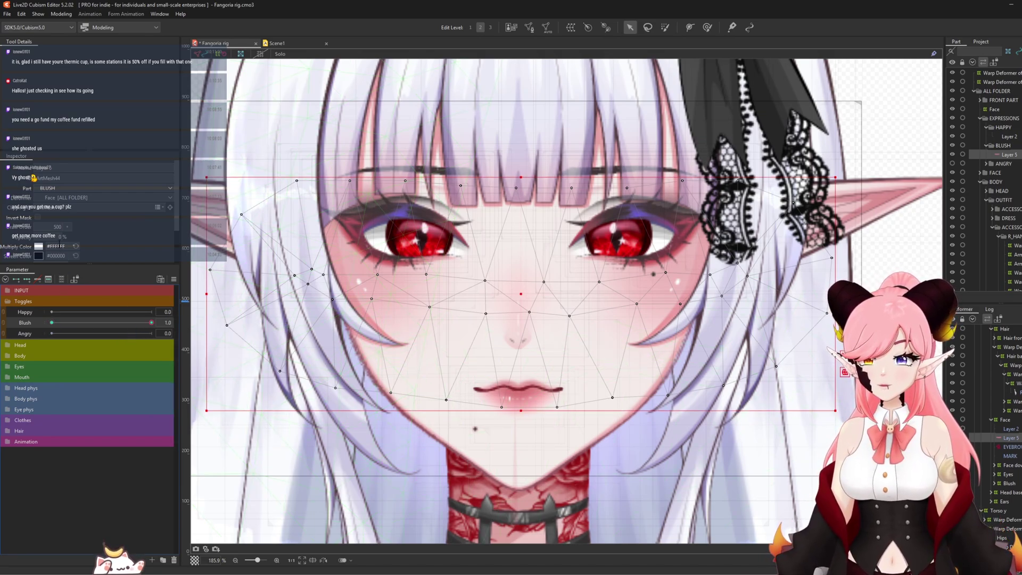
{"action": "left_click_drag", "start_coordinate": [54, 237], "coordinate": [567, 287]}
{"action": "scroll", "coordinate": [566, 290], "scroll_direction": "down", "scroll_amount": 5}
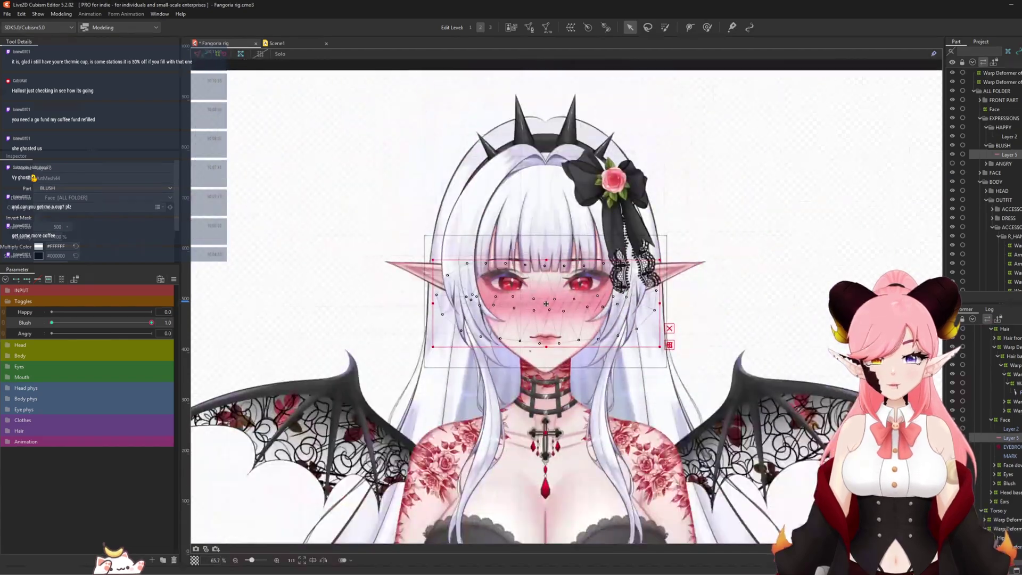
{"action": "scroll", "coordinate": [606, 303], "scroll_direction": "up", "scroll_amount": 3}
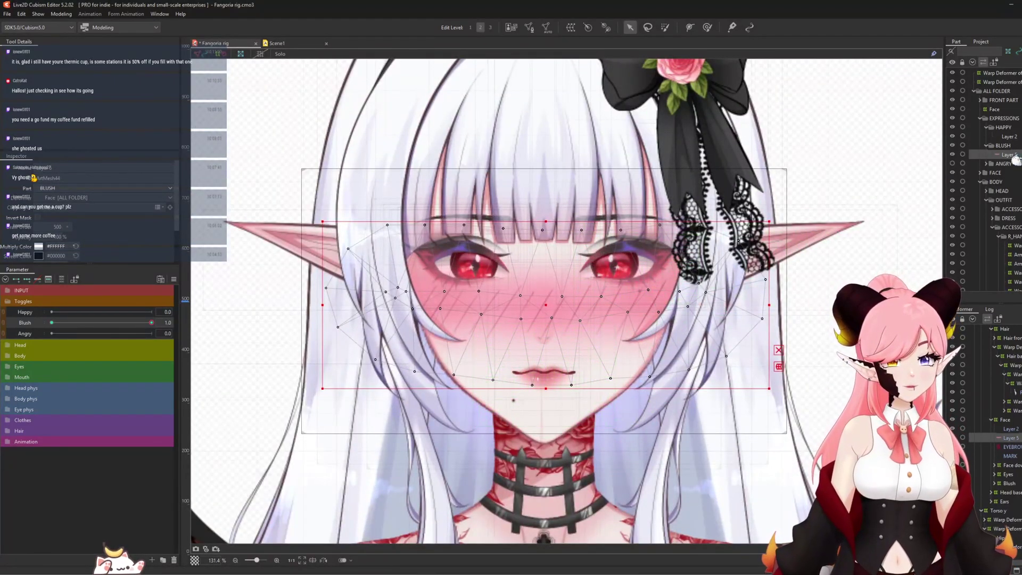
Move the blush layer, Layer 5, from the BLUSH expression part into the FACE part, directly below Blush
{"action": "left_click", "coordinate": [986, 173]}
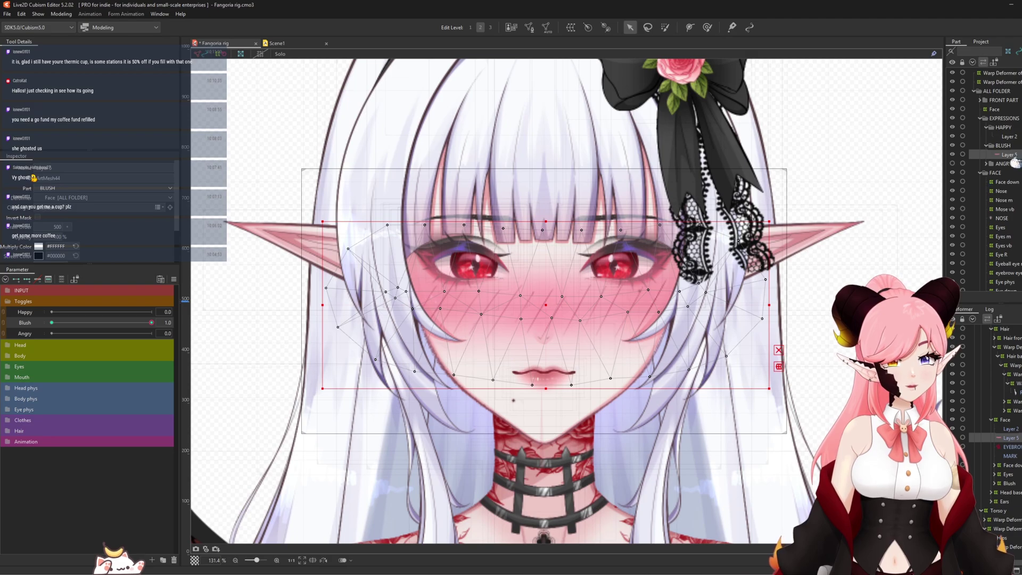
{"action": "scroll", "coordinate": [1005, 293], "scroll_direction": "down", "scroll_amount": 8}
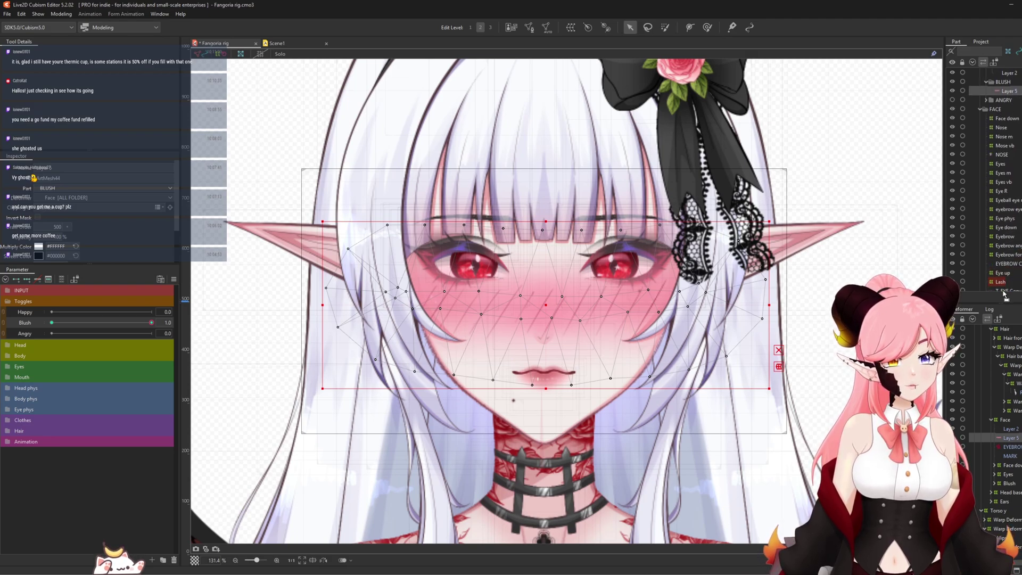
{"action": "scroll", "coordinate": [1005, 293], "scroll_direction": "down", "scroll_amount": 9}
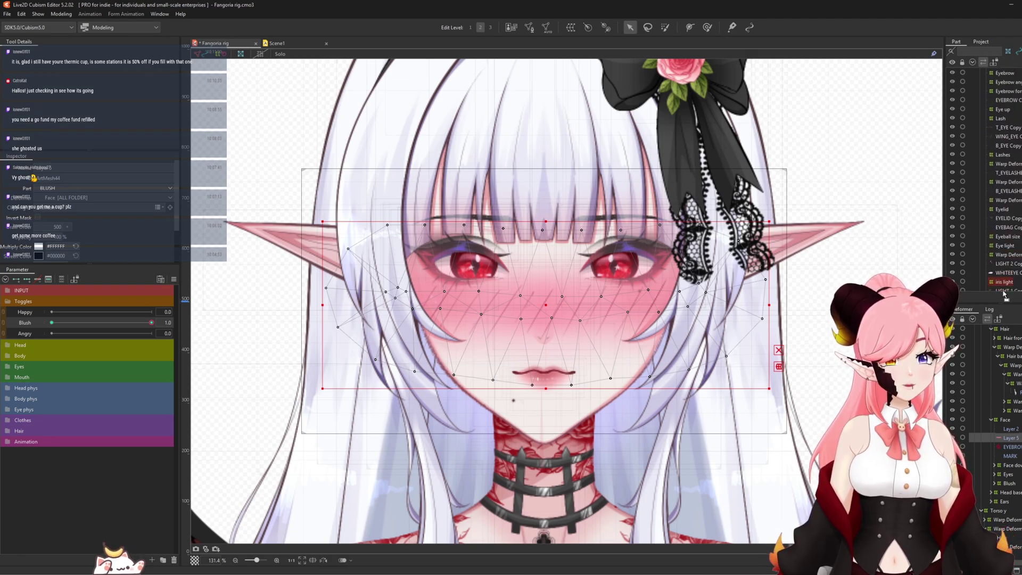
{"action": "left_click_drag", "start_coordinate": [1003, 294], "coordinate": [1008, 188]}
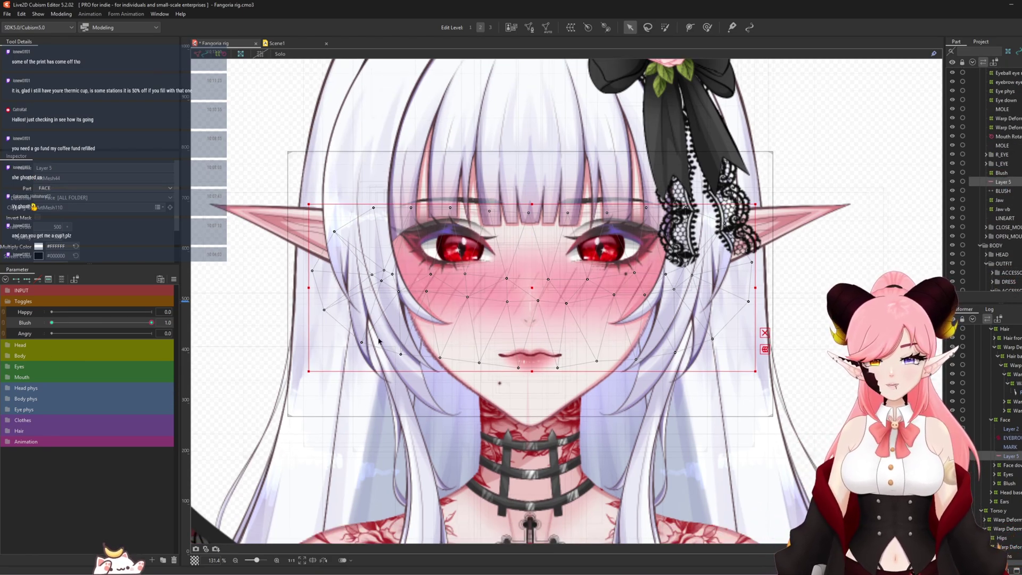
Set the Blush toggle back to 0 and inspect the face without the blush
{"action": "scroll", "coordinate": [1007, 208], "scroll_direction": "up", "scroll_amount": 4}
{"action": "left_click_drag", "start_coordinate": [150, 326], "coordinate": [2, 335]}
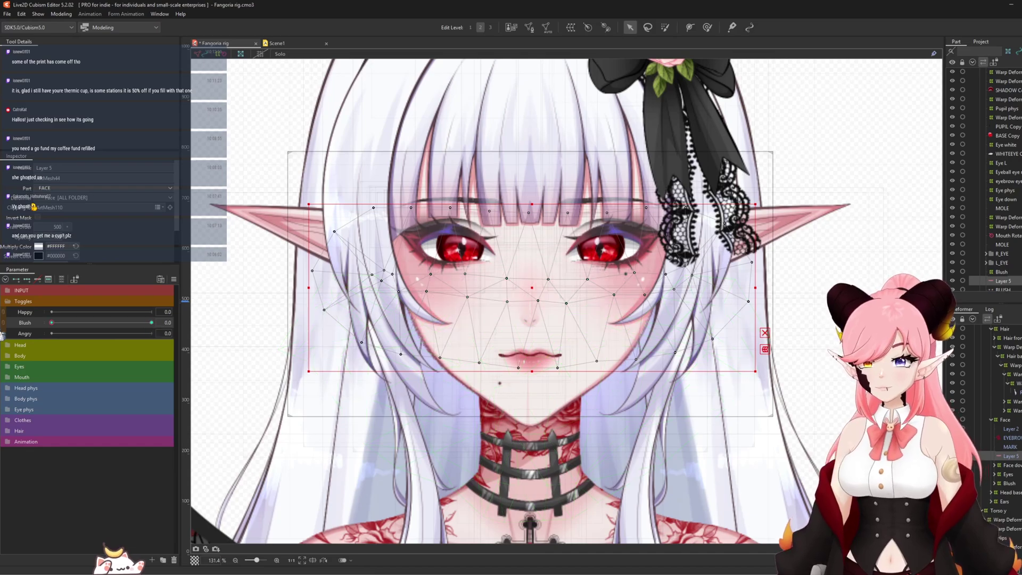
{"action": "scroll", "coordinate": [455, 265], "scroll_direction": "down", "scroll_amount": 2}
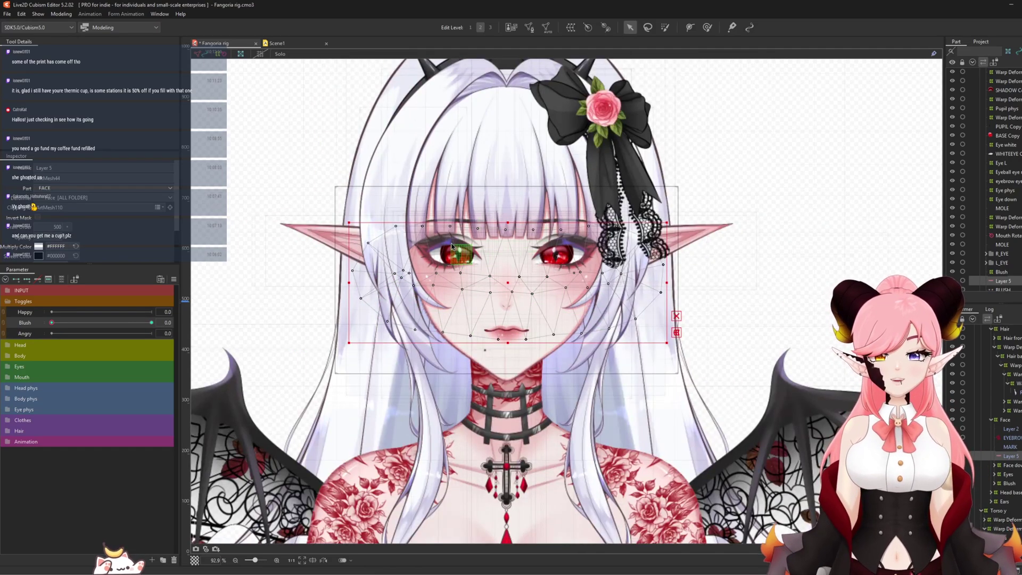
{"action": "scroll", "coordinate": [456, 239], "scroll_direction": "up", "scroll_amount": 2}
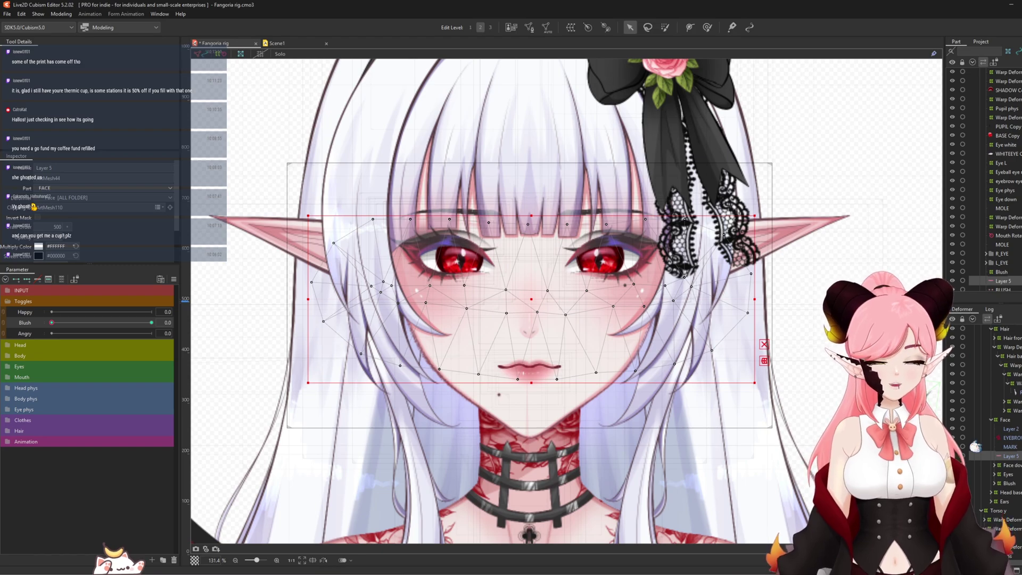
Select Layer 2 in the HAPPY expression part
{"action": "scroll", "coordinate": [967, 160], "scroll_direction": "up", "scroll_amount": 5}
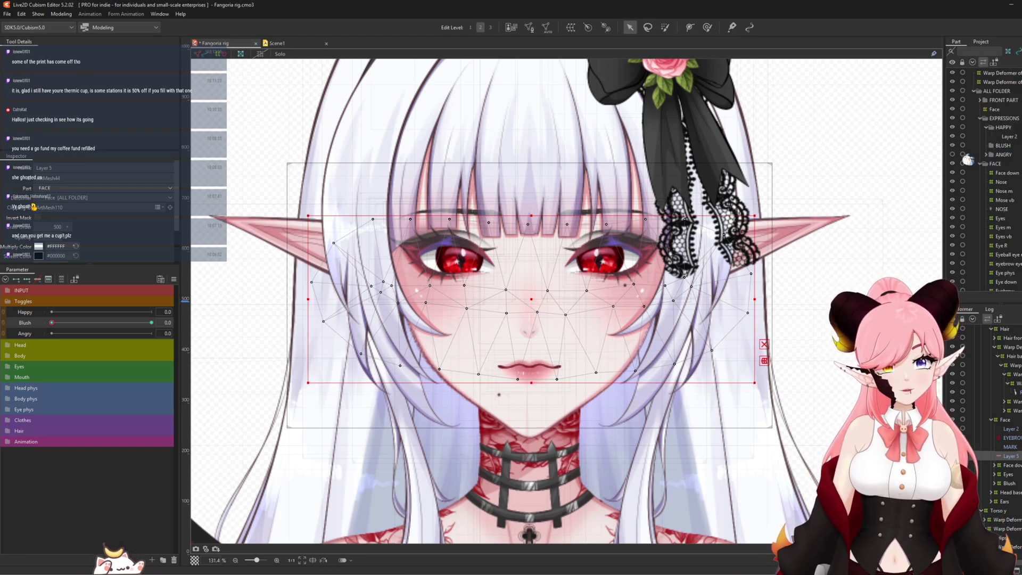
{"action": "left_click", "coordinate": [1009, 138]}
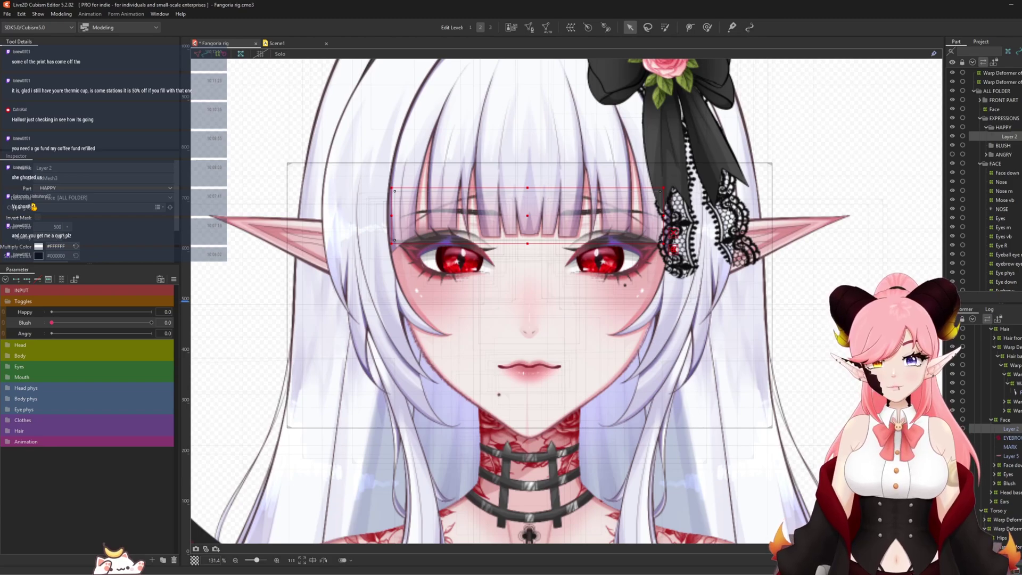
Create a 21 × 12 warp deformer as parent of the R_EYE eyebrow mesh
{"action": "scroll", "coordinate": [527, 164], "scroll_direction": "up", "scroll_amount": 5}
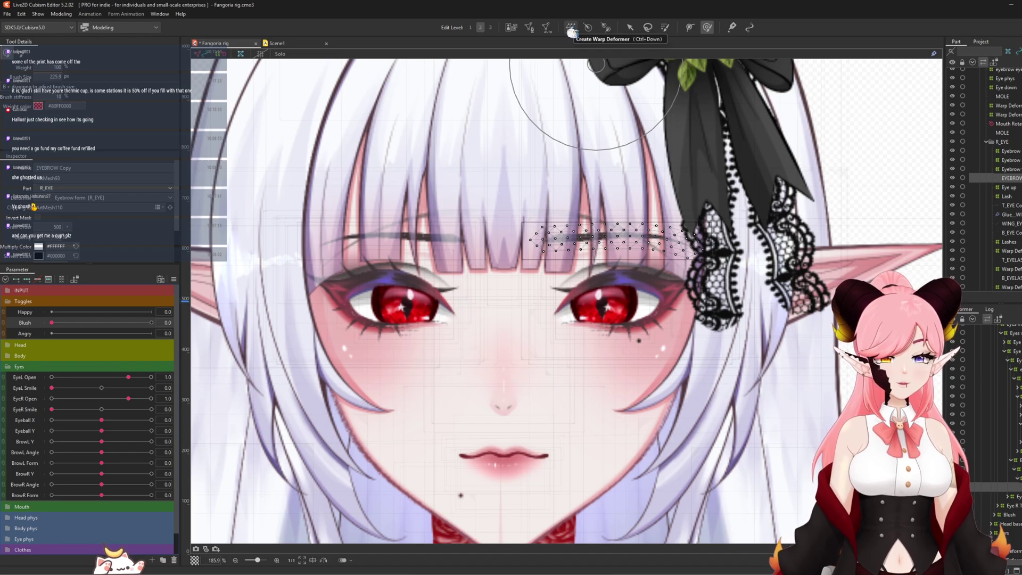
{"action": "left_click", "coordinate": [571, 30]}
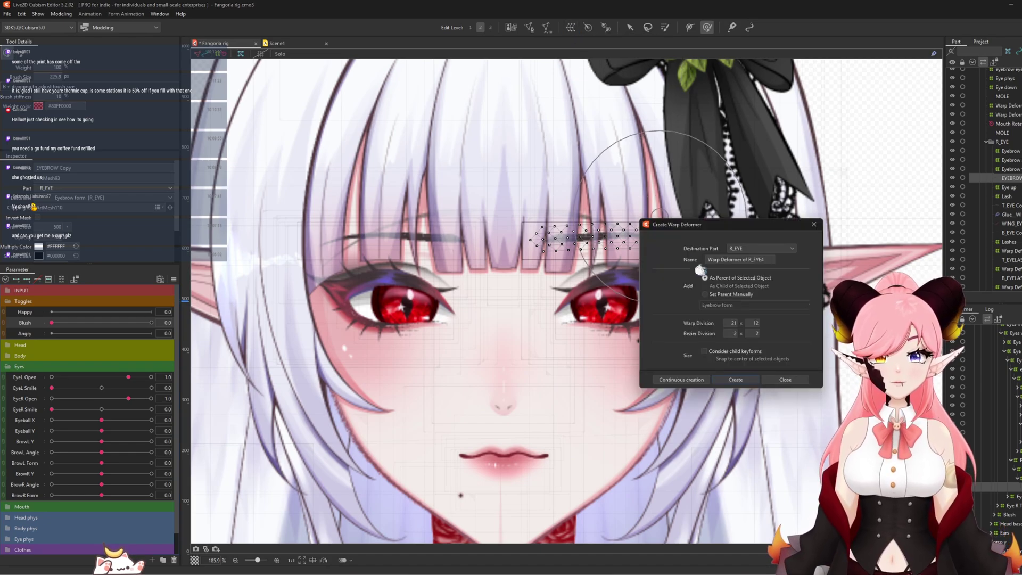
{"action": "left_click", "coordinate": [744, 381]}
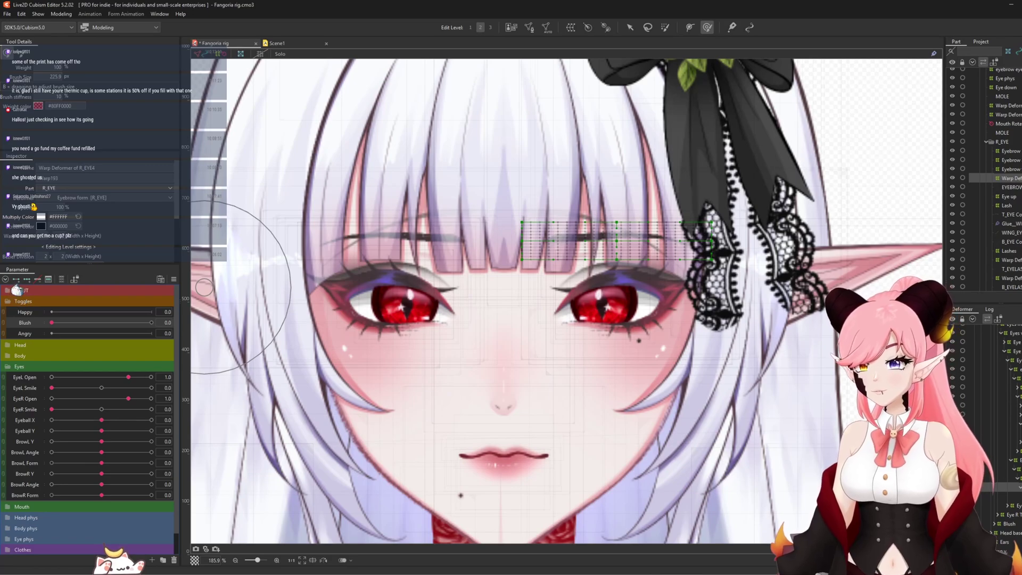
Key the eyebrow deformer on the Happy toggle and, at 1.0, lower the brow's outer end and raise its inner end
{"action": "left_click", "coordinate": [24, 310]}
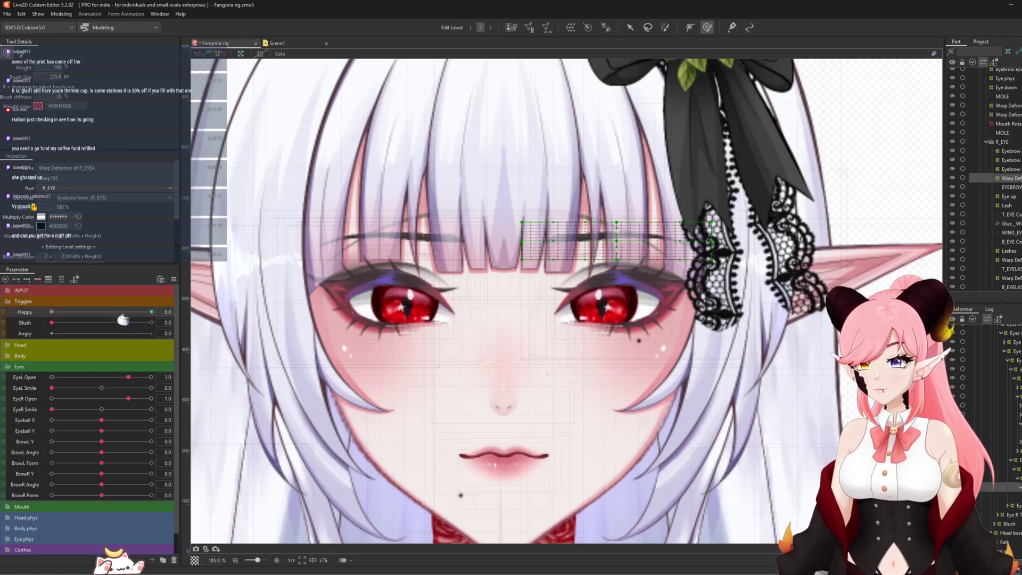
{"action": "left_click", "coordinate": [151, 313]}
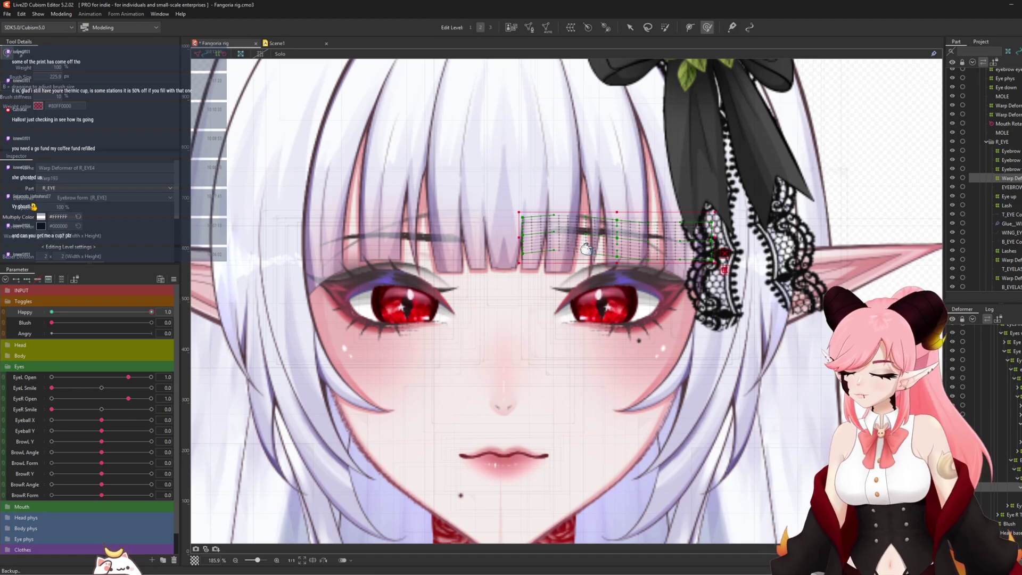
{"action": "key", "text": "ctrl+z"}
{"action": "scroll", "coordinate": [608, 219], "scroll_direction": "up", "scroll_amount": 4}
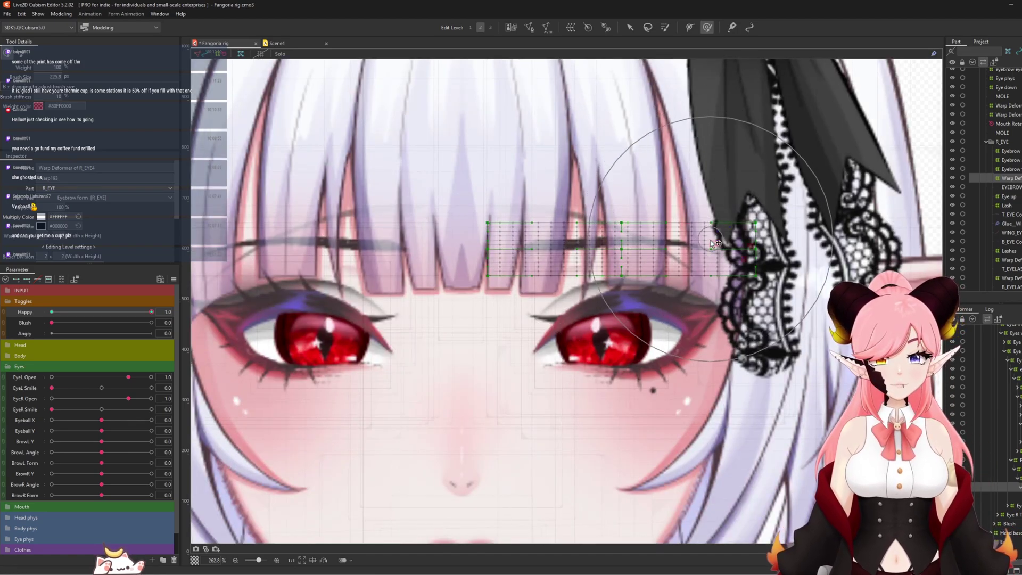
{"action": "left_click_drag", "start_coordinate": [728, 250], "coordinate": [741, 275]}
{"action": "left_click_drag", "start_coordinate": [757, 272], "coordinate": [754, 281]}
{"action": "mouse_move", "coordinate": [533, 245]}
{"action": "left_mouse_down"}
{"action": "mouse_move", "coordinate": [535, 233]}
{"action": "mouse_move", "coordinate": [515, 225]}
{"action": "left_mouse_up"}
{"action": "scroll", "coordinate": [572, 242], "scroll_direction": "down", "scroll_amount": 4}
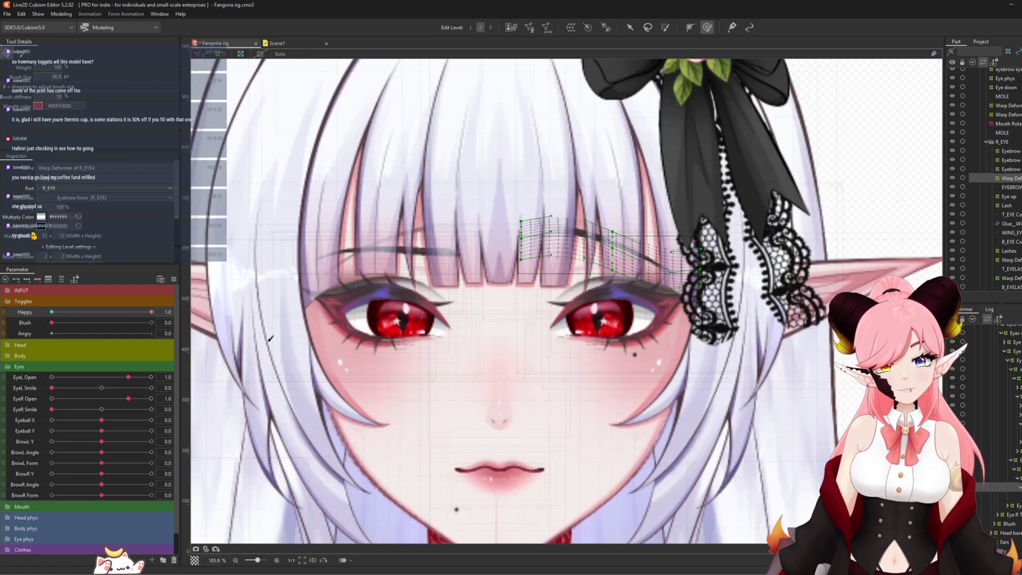
Test the reshaped eyebrow with Happy at 1.0 by moving BrowL Y and BrowL Angle to -1.0
{"action": "left_click", "coordinate": [99, 475]}
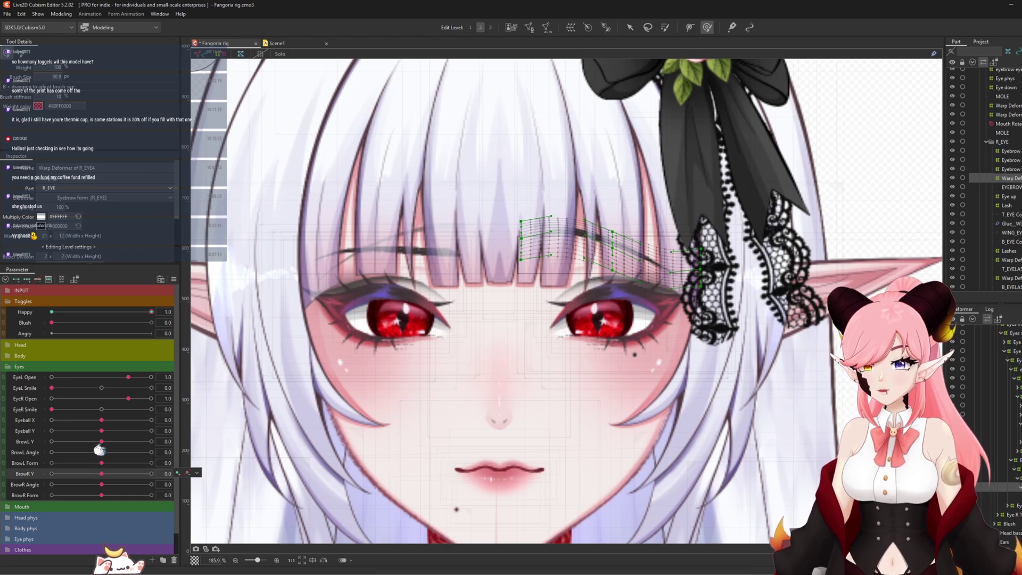
{"action": "left_click_drag", "start_coordinate": [99, 450], "coordinate": [2, 461]}
{"action": "left_click_drag", "start_coordinate": [99, 460], "coordinate": [2, 460]}
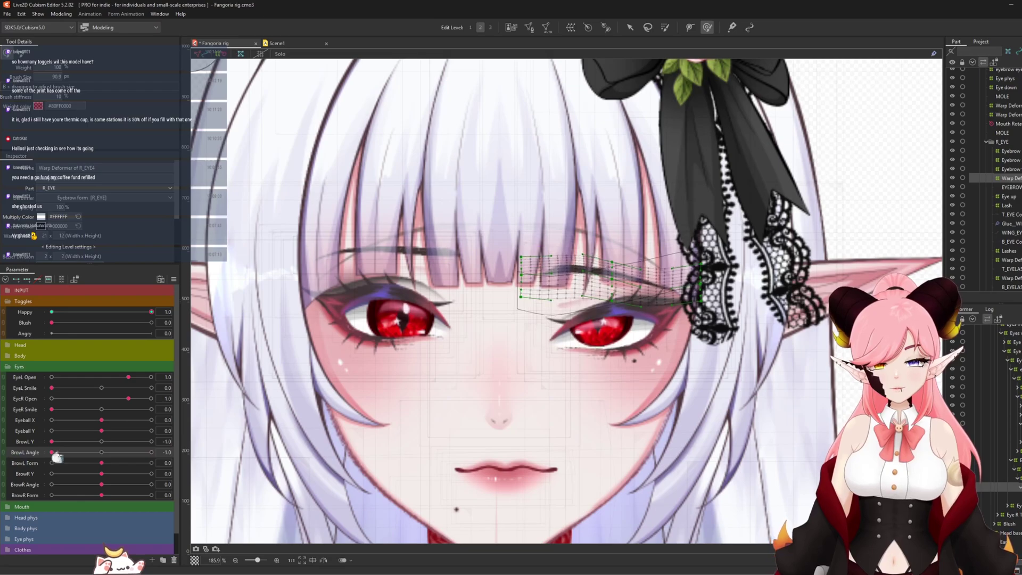
{"action": "left_click", "coordinate": [99, 443]}
{"action": "left_click_drag", "start_coordinate": [100, 456], "coordinate": [53, 463]}
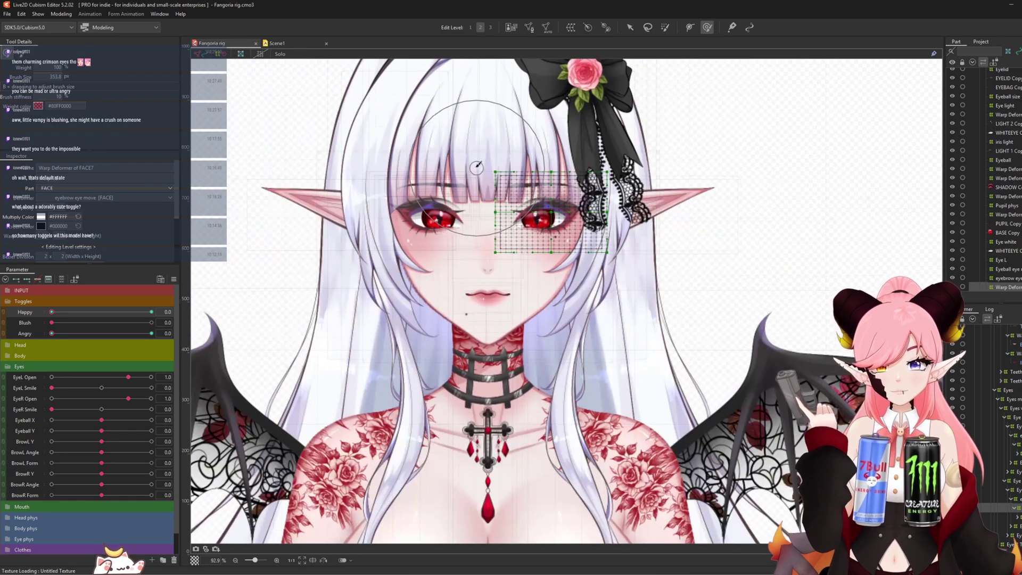
Switch to the Arrow tool, deselect the eye warp deformer and inspect the neutral face
{"action": "scroll", "coordinate": [470, 169], "scroll_direction": "down", "scroll_amount": 3}
{"action": "left_click", "coordinate": [631, 28]}
{"action": "scroll", "coordinate": [425, 178], "scroll_direction": "down", "scroll_amount": 3}
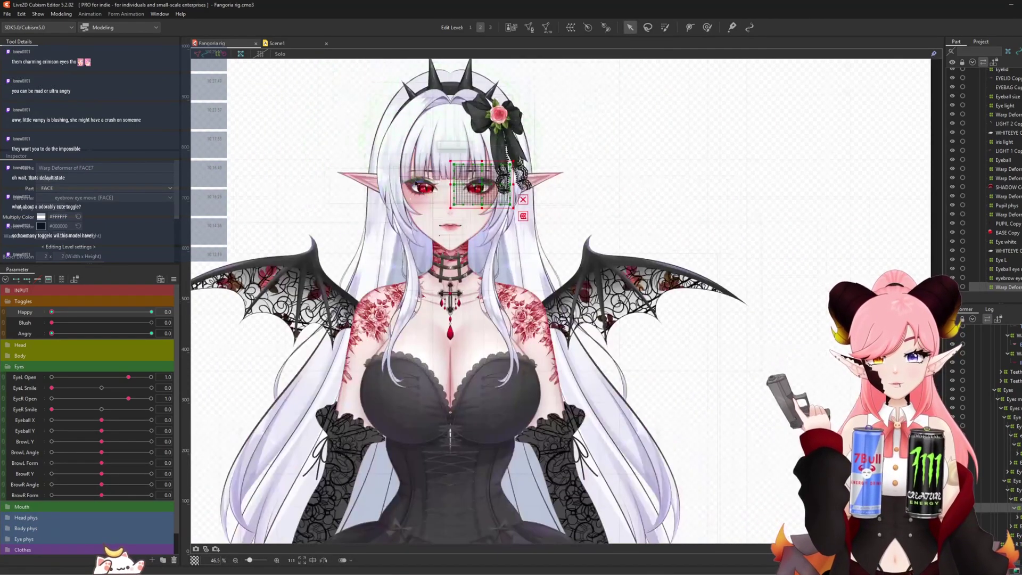
{"action": "left_click", "coordinate": [386, 182]}
{"action": "scroll", "coordinate": [386, 184], "scroll_direction": "up", "scroll_amount": 2}
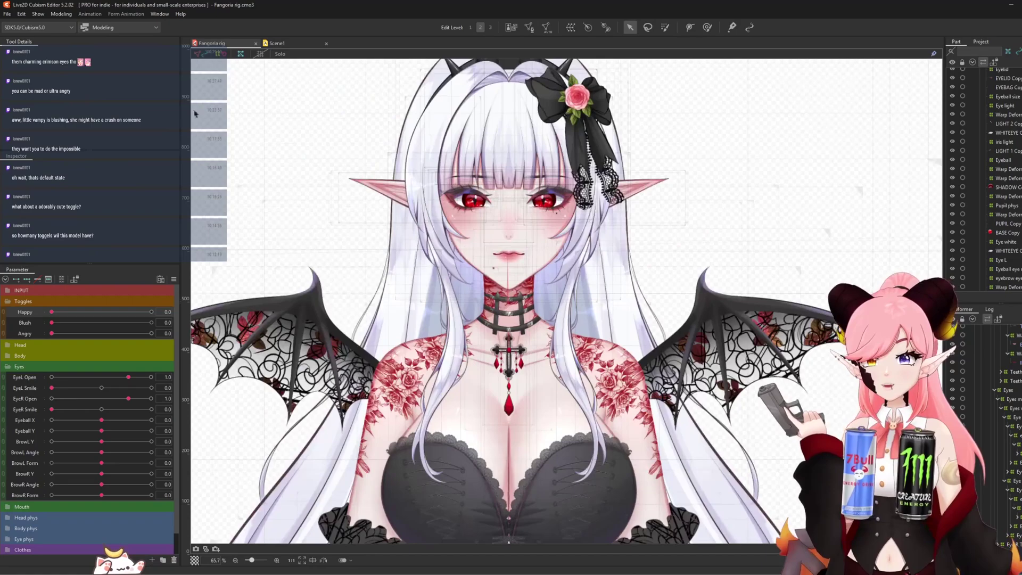
In Cubism Viewer, add an expression to the Fangoria model with both file name and expression name set to Happy
{"action": "left_click", "coordinate": [7, 14]}
{"action": "mouse_move", "coordinate": [55, 118]}
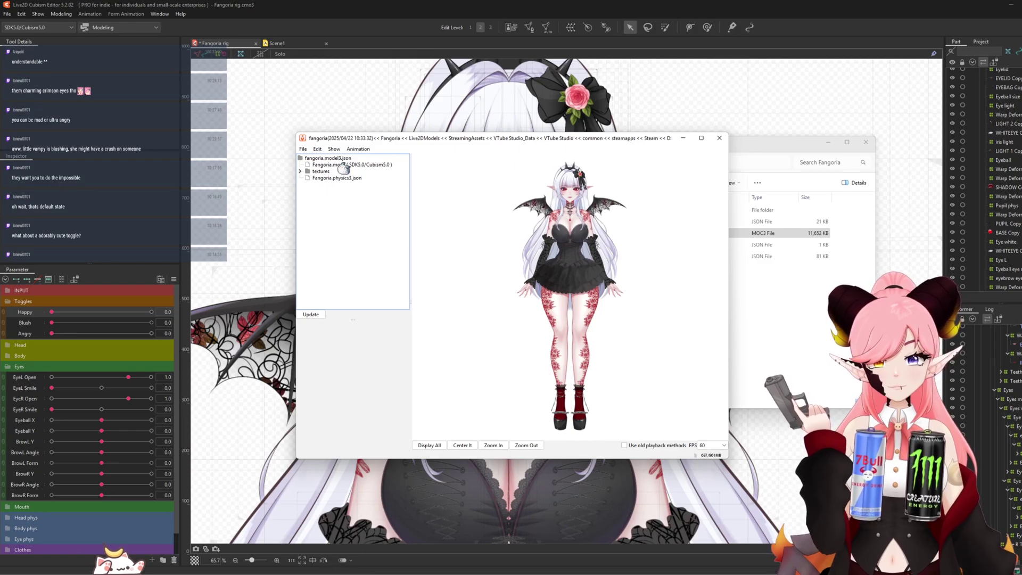
{"action": "left_click", "coordinate": [301, 149]}
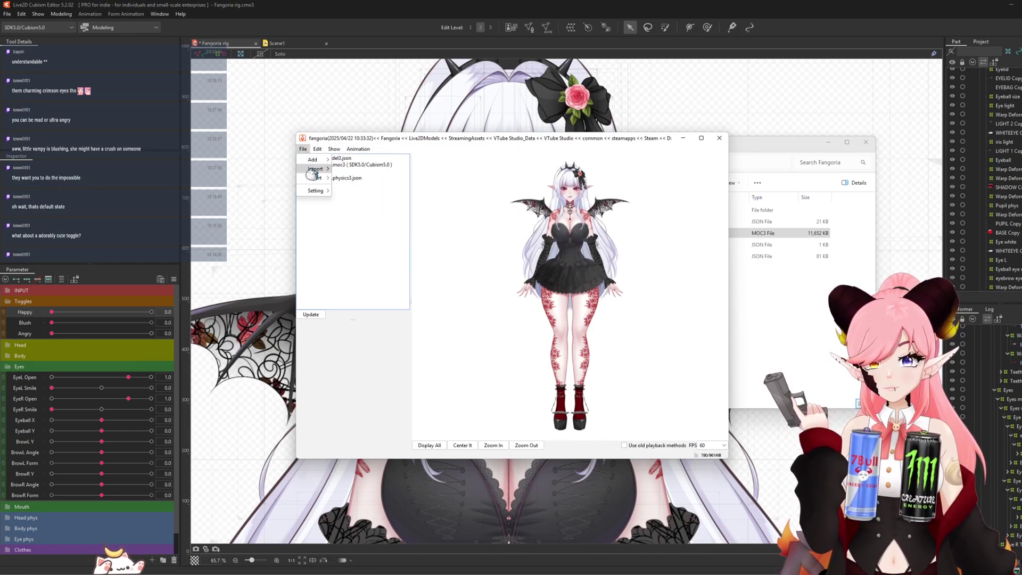
{"action": "mouse_move", "coordinate": [310, 163]}
{"action": "left_click", "coordinate": [353, 160]}
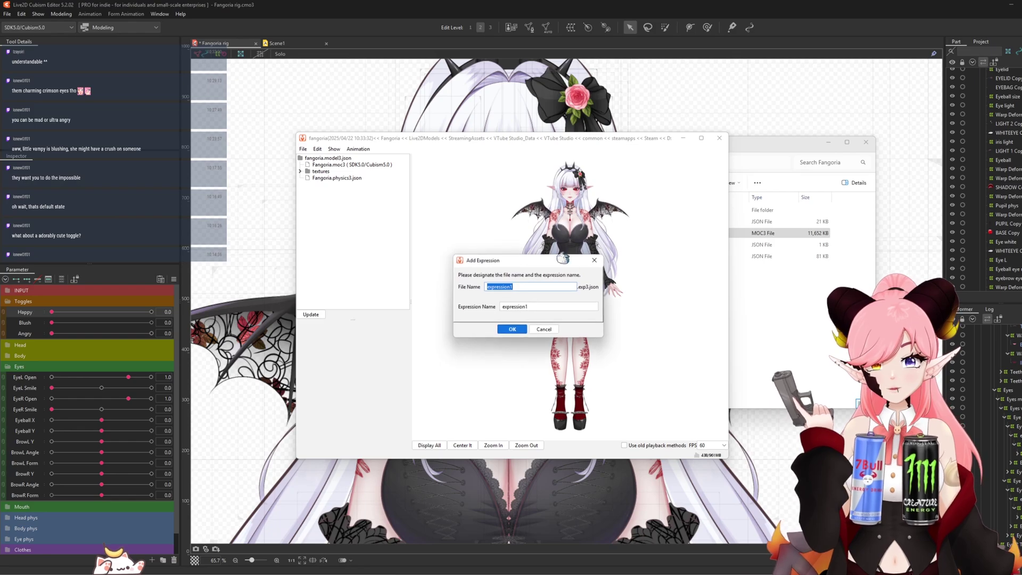
{"action": "type", "text": "H"}
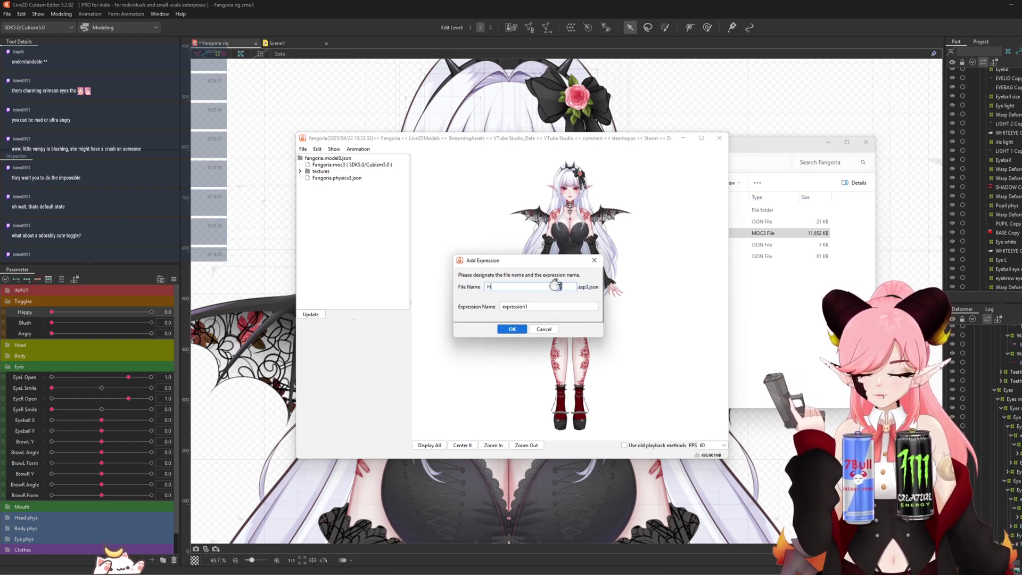
{"action": "type", "text": "appy"}
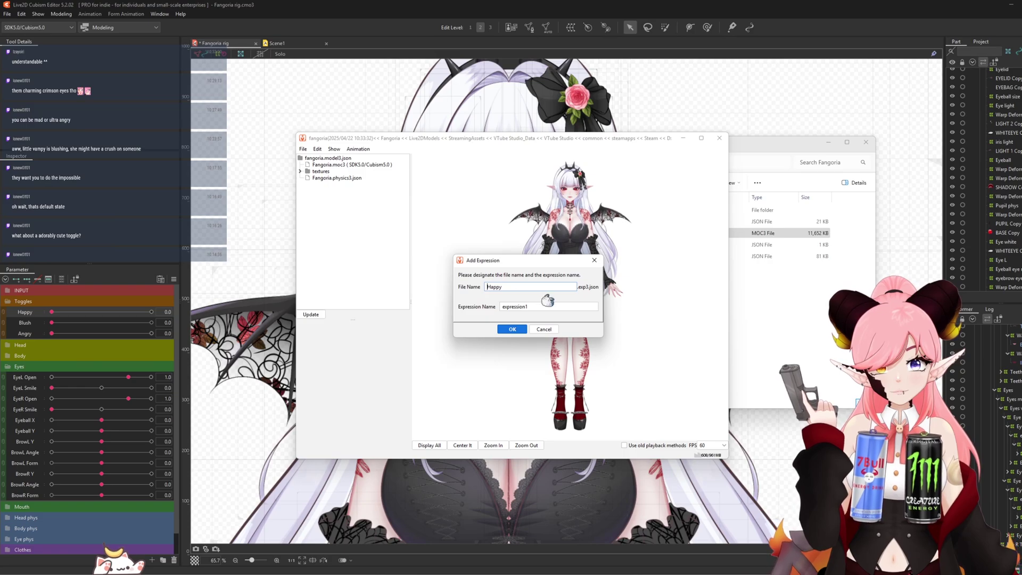
{"action": "key", "text": "Tab"}
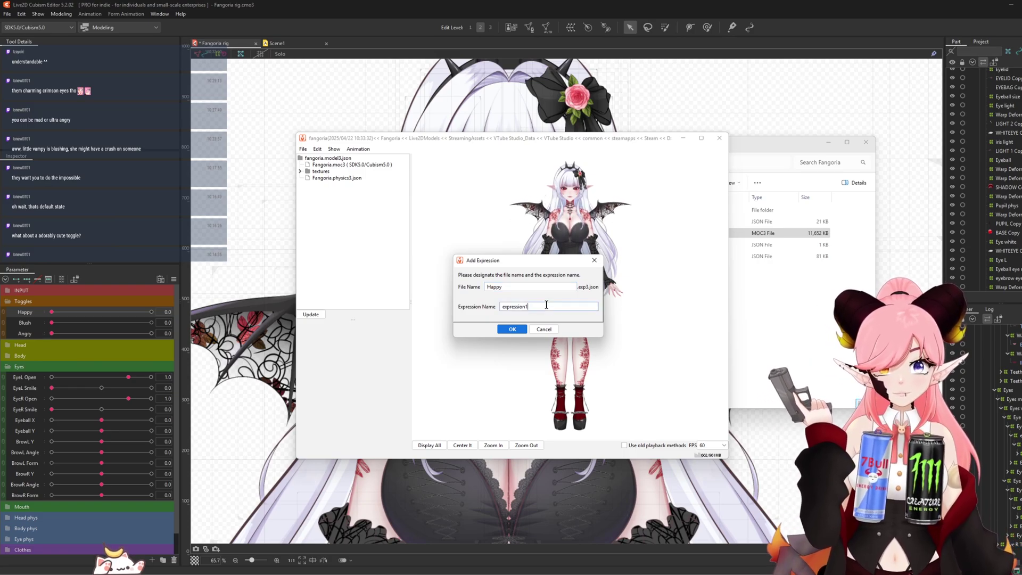
{"action": "type", "text": "Happy"}
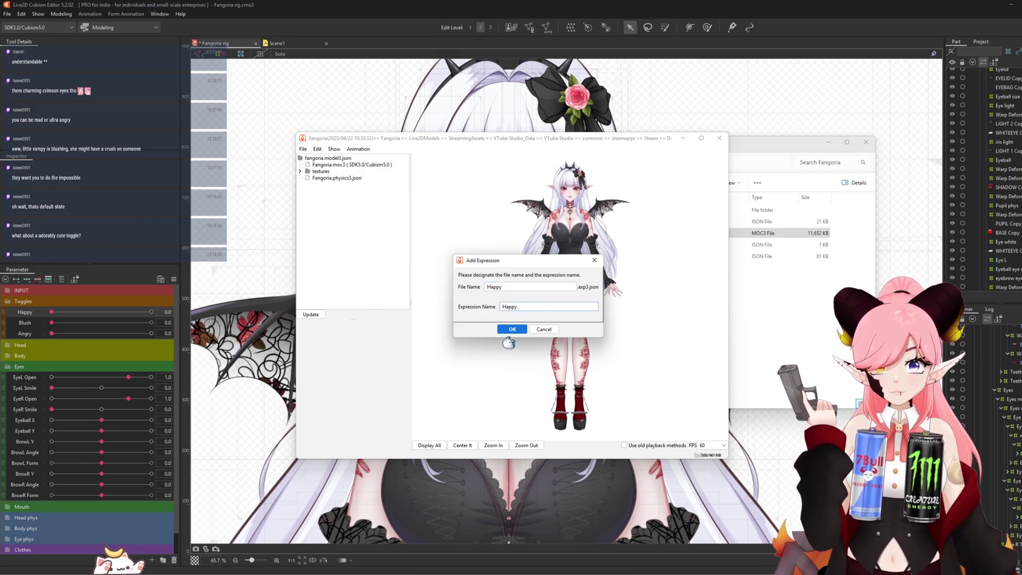
{"action": "key", "text": "Return"}
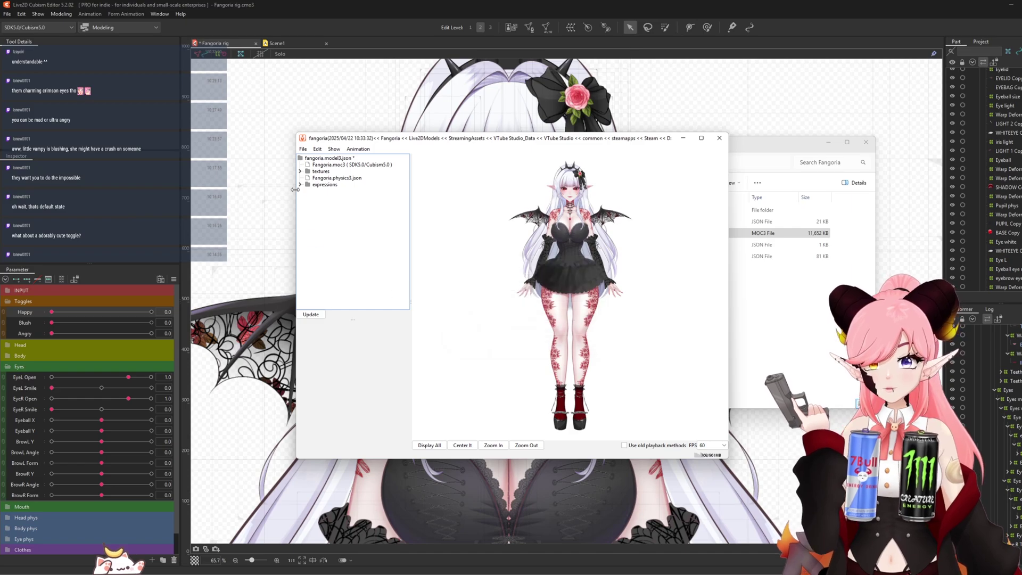
Enable the Happy parameter in Happy.exp3.json and set it to 1.0
{"action": "left_click", "coordinate": [325, 191]}
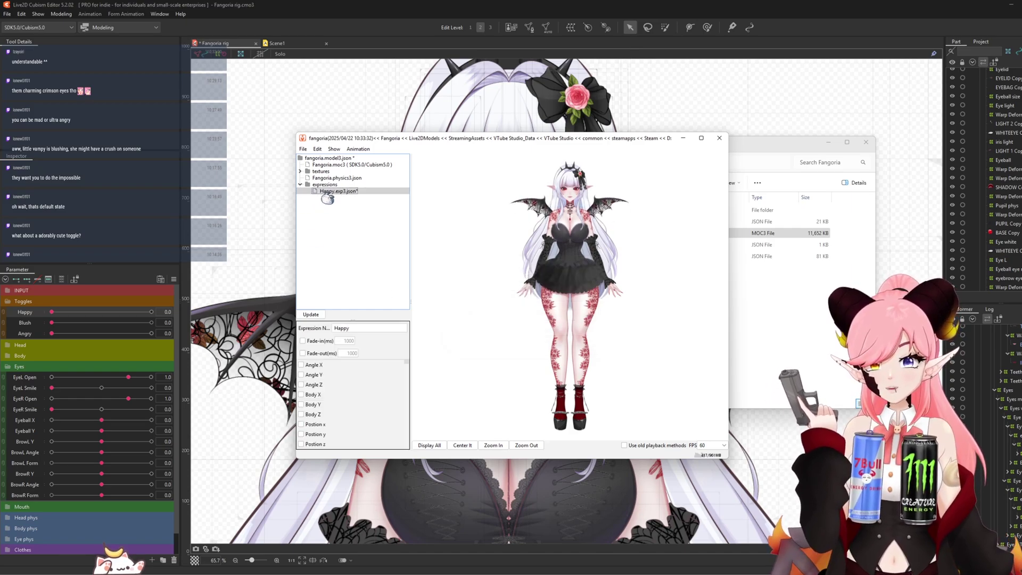
{"action": "scroll", "coordinate": [574, 175], "scroll_direction": "up", "scroll_amount": 10}
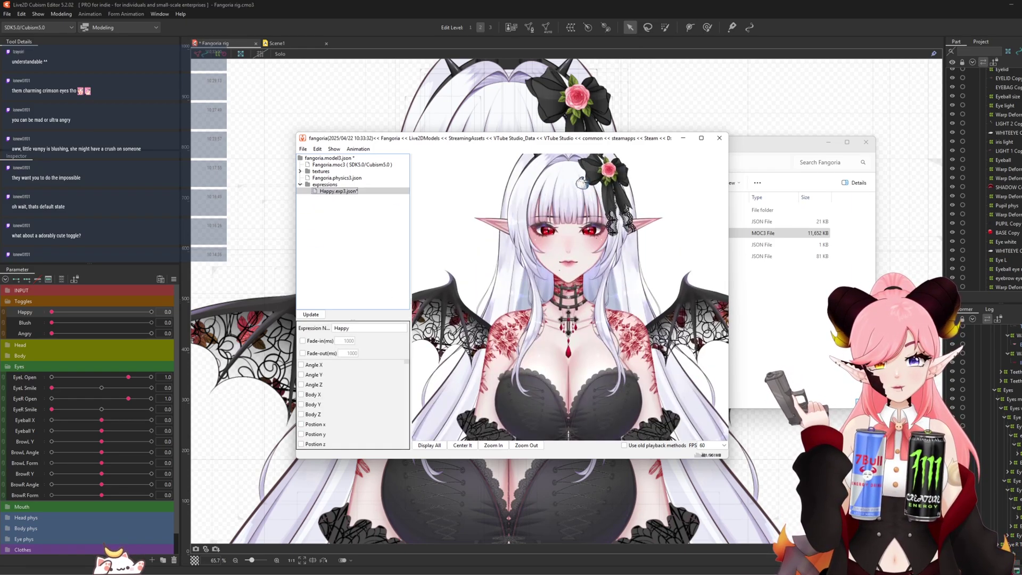
{"action": "scroll", "coordinate": [322, 396], "scroll_direction": "down", "scroll_amount": 1}
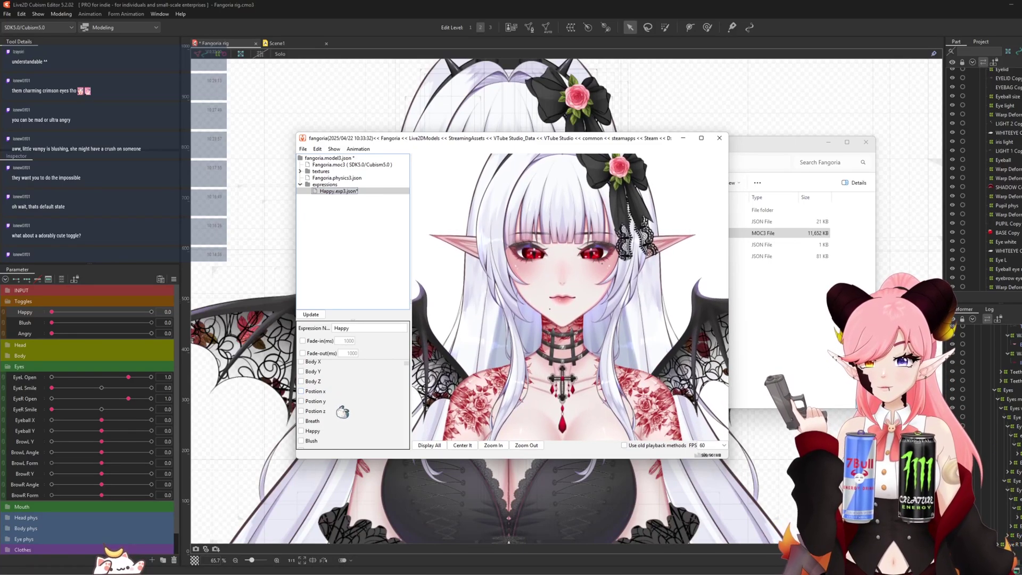
{"action": "scroll", "coordinate": [322, 441], "scroll_direction": "down", "scroll_amount": 1}
{"action": "left_click", "coordinate": [312, 397]}
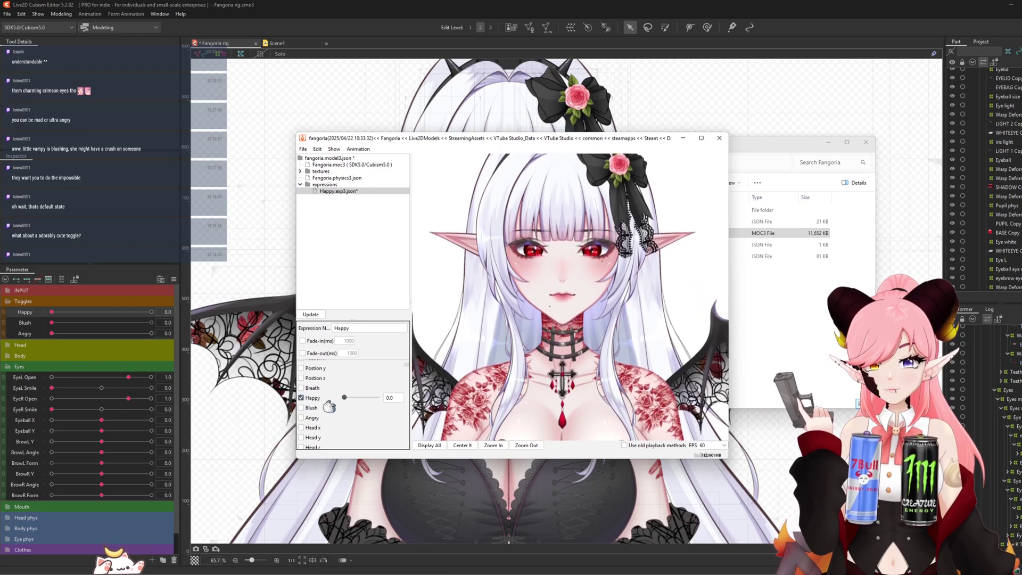
{"action": "left_click_drag", "start_coordinate": [343, 398], "coordinate": [446, 407]}
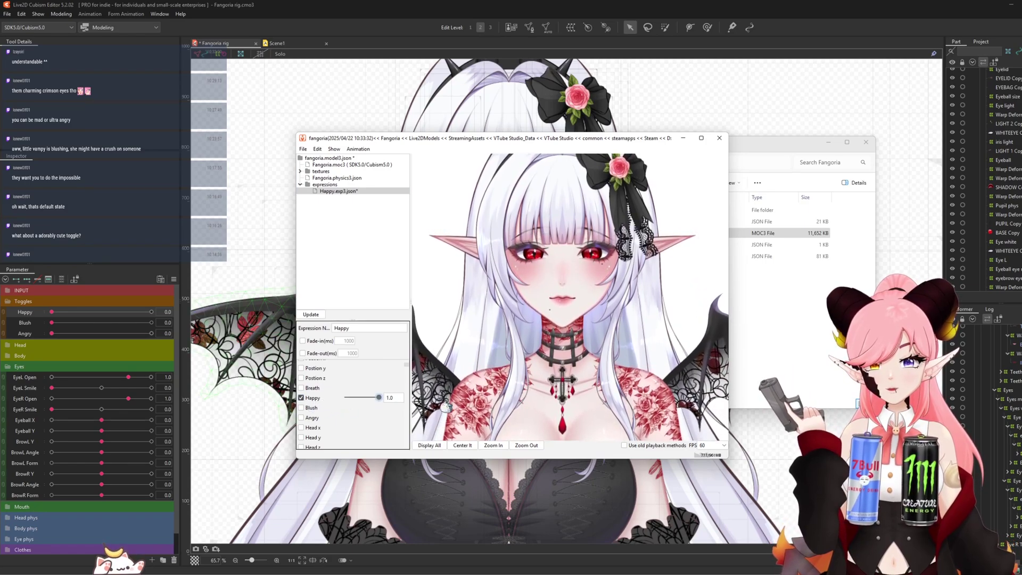
Open the Add Expression dialog for another expression
{"action": "left_click", "coordinate": [303, 149]}
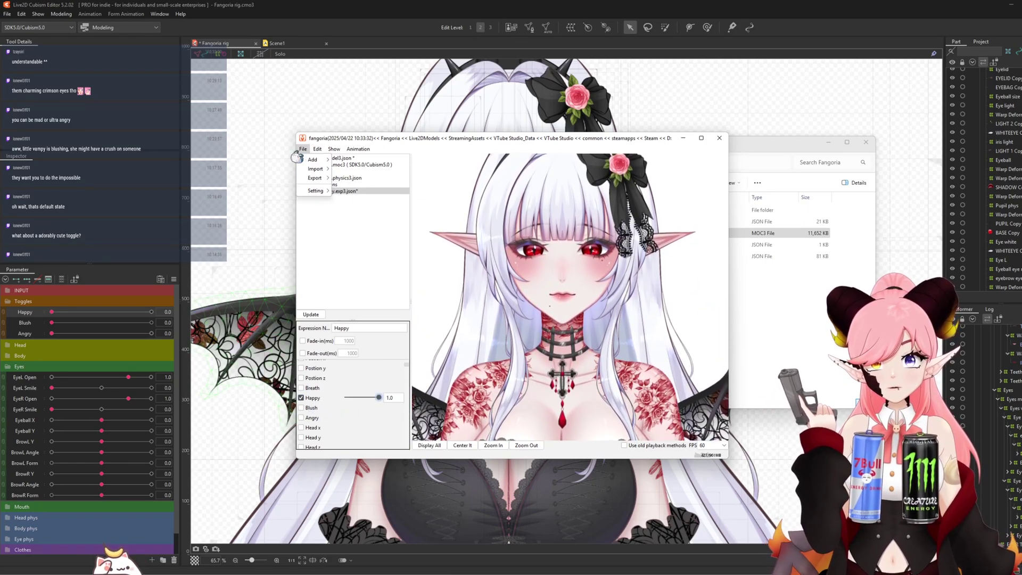
{"action": "mouse_move", "coordinate": [314, 159]}
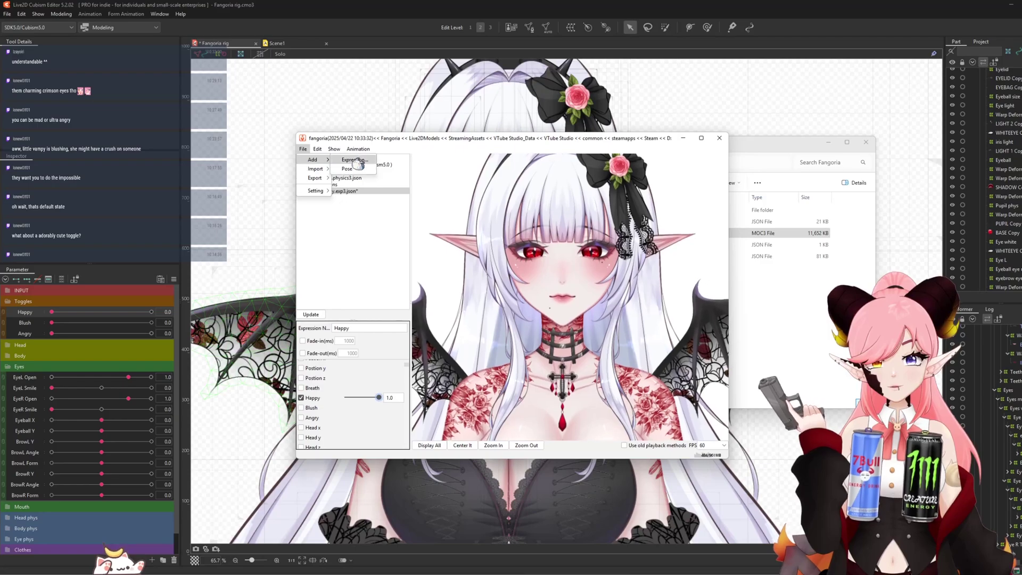
{"action": "left_click", "coordinate": [349, 160]}
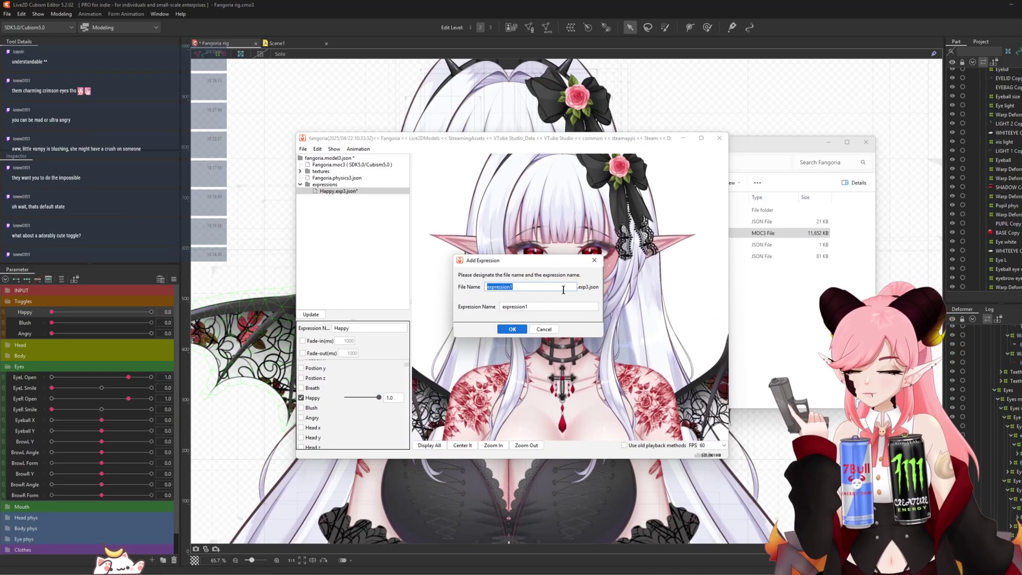
Export all expression motions into the Fangoria model folder
{"action": "mouse_move", "coordinate": [315, 178]}
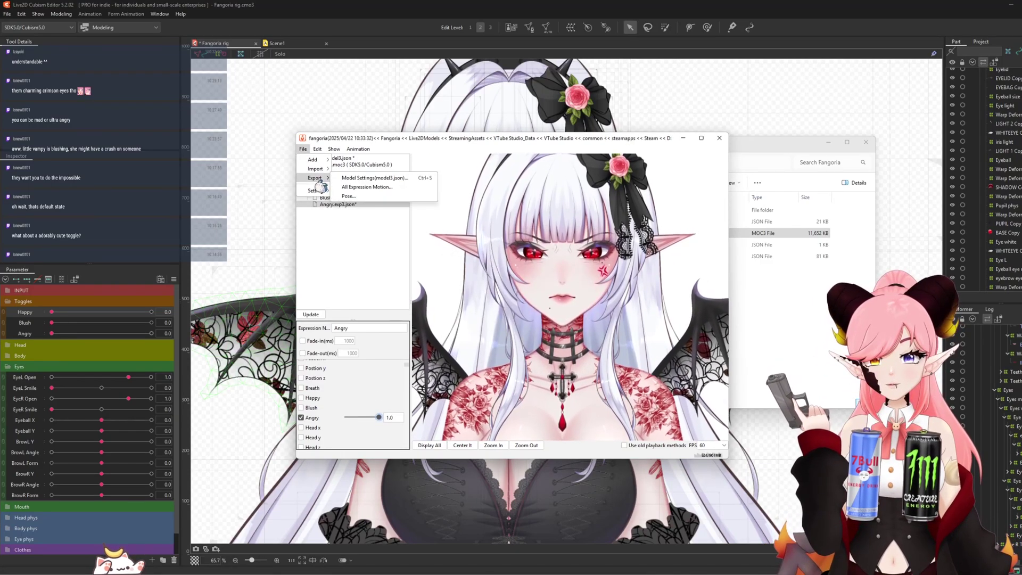
{"action": "left_click", "coordinate": [375, 188]}
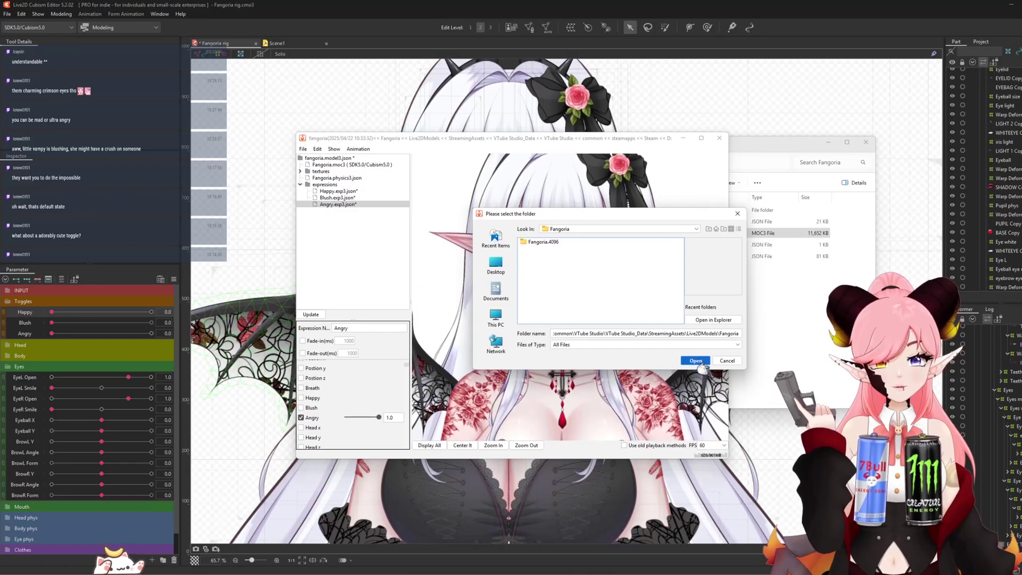
{"action": "left_click", "coordinate": [695, 361]}
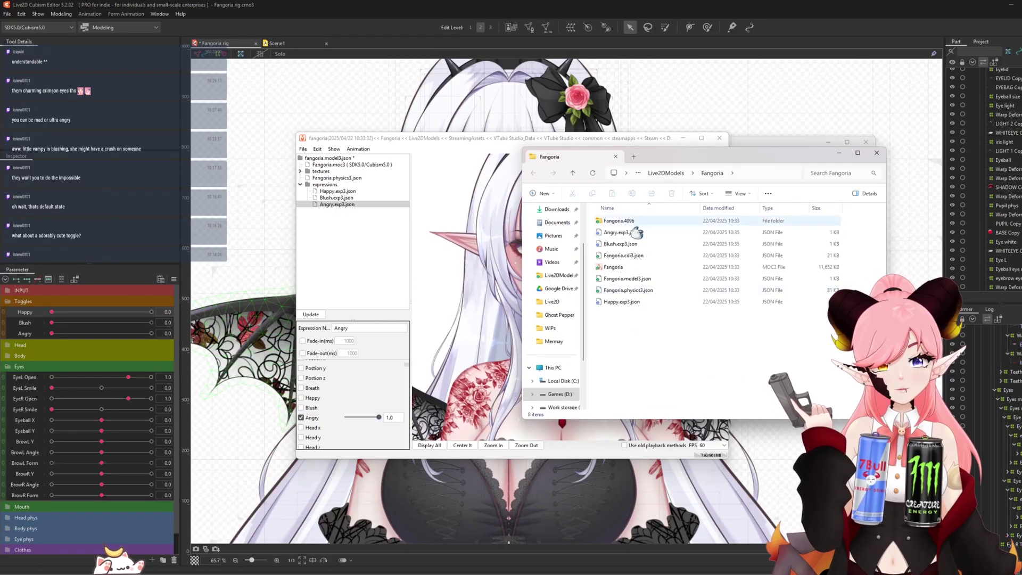
Export the model settings as fangoria.model3.json to the Fangoria folder, overwriting the existing file
{"action": "left_click", "coordinate": [303, 150]}
{"action": "mouse_move", "coordinate": [319, 178]}
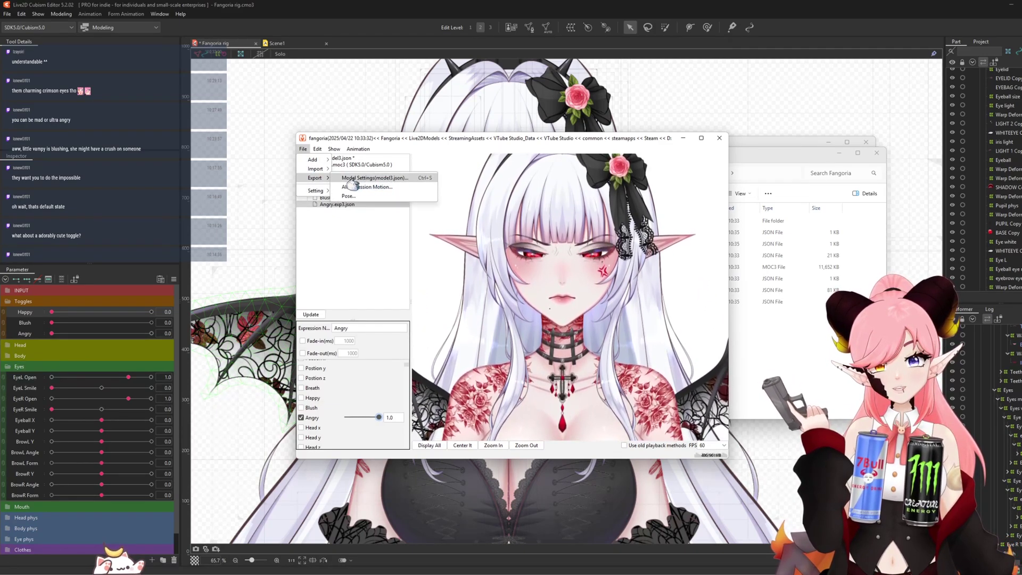
{"action": "left_click", "coordinate": [384, 180]}
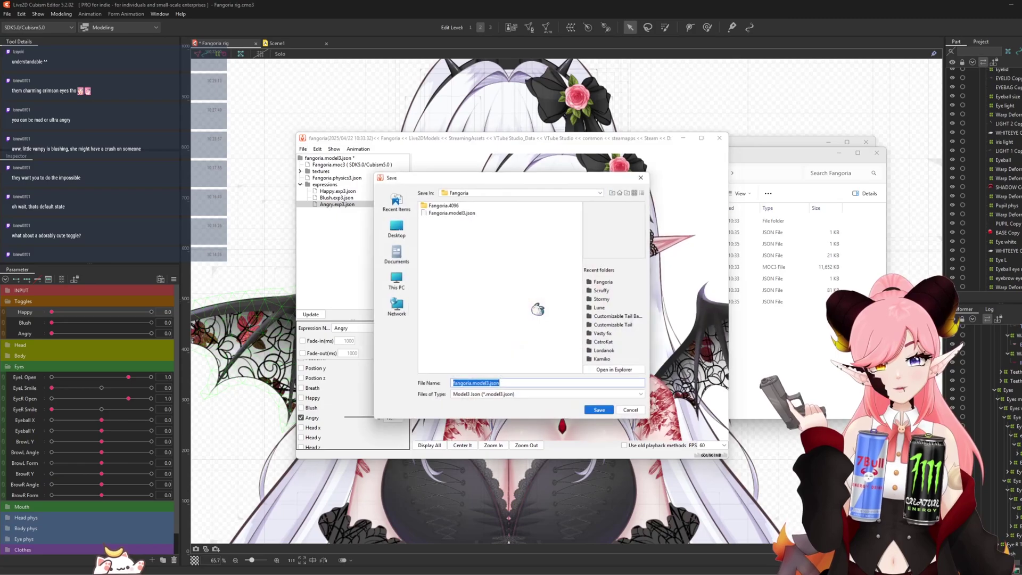
{"action": "left_click", "coordinate": [600, 412]}
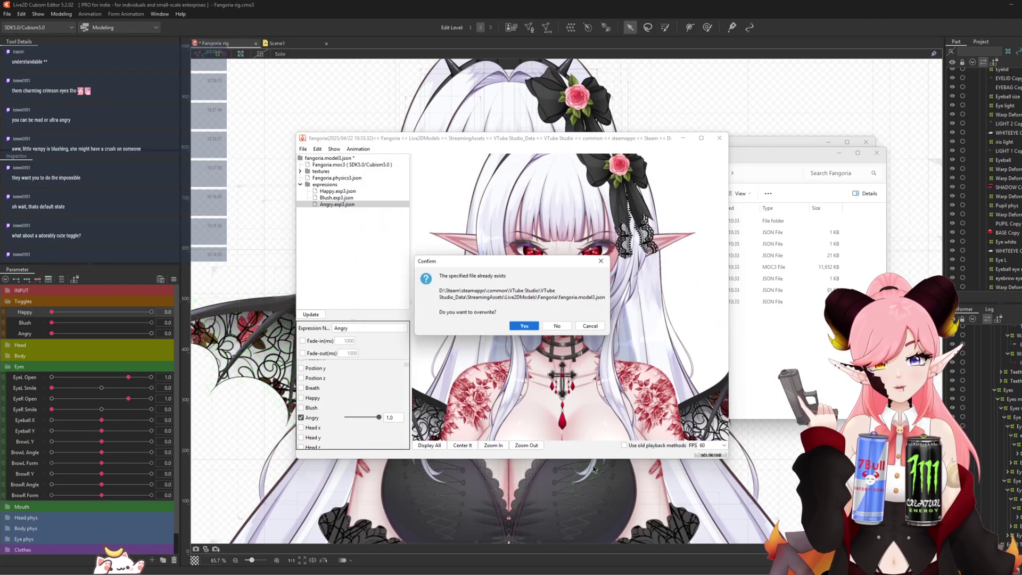
{"action": "left_click", "coordinate": [524, 327]}
Close the newer Fangoria folder window and Cubism Viewer, leaving the original folder window open
{"action": "left_click", "coordinate": [764, 279]}
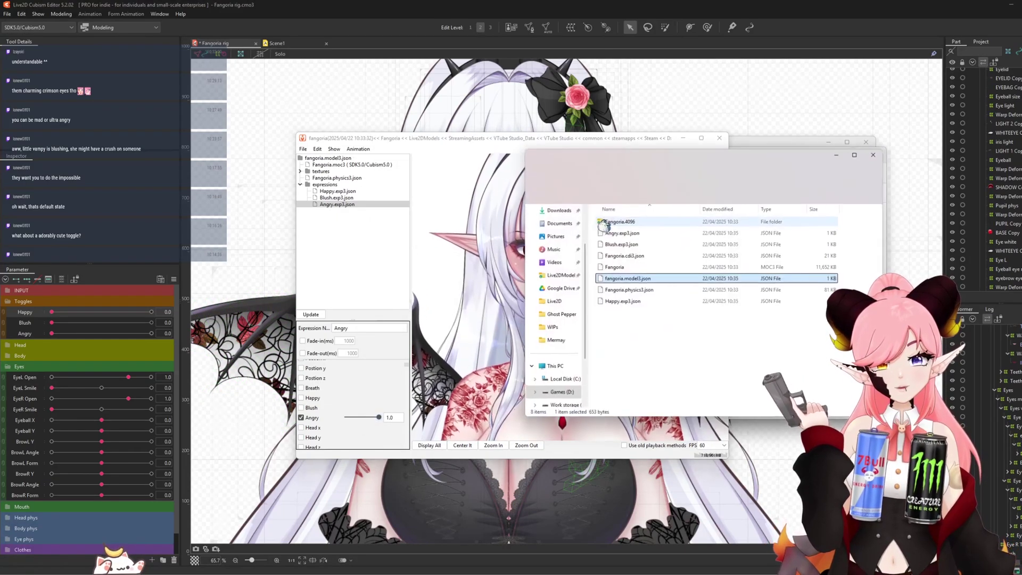
{"action": "left_click", "coordinate": [877, 154]}
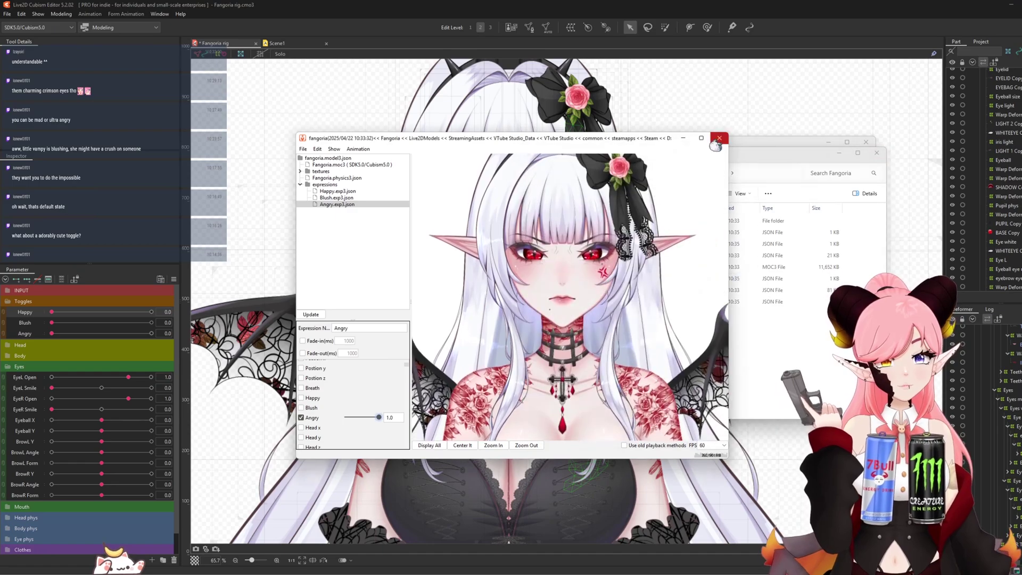
{"action": "left_click", "coordinate": [871, 156]}
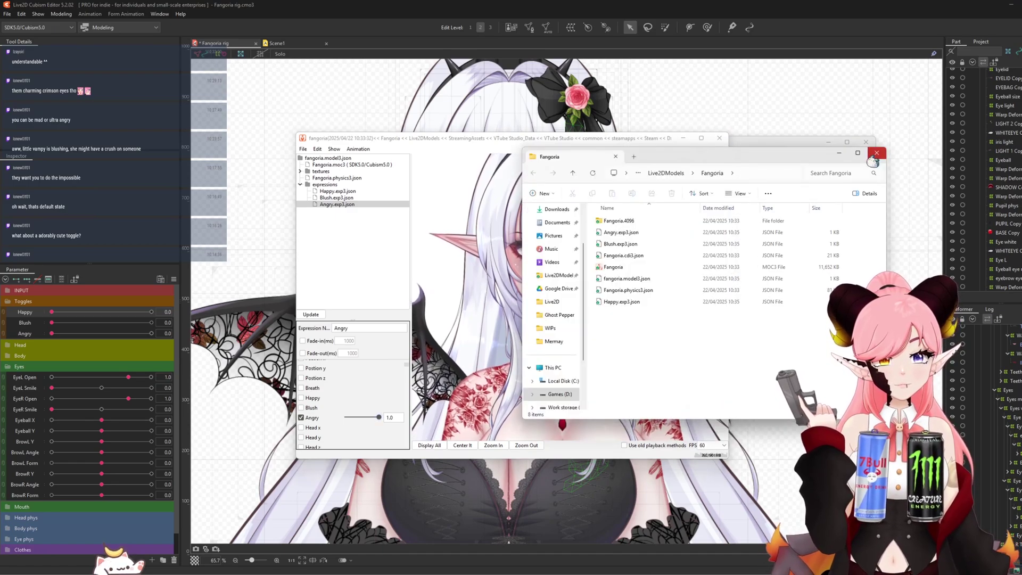
{"action": "left_click", "coordinate": [720, 139]}
{"action": "left_click", "coordinate": [598, 252]}
{"action": "left_click", "coordinate": [670, 338]}
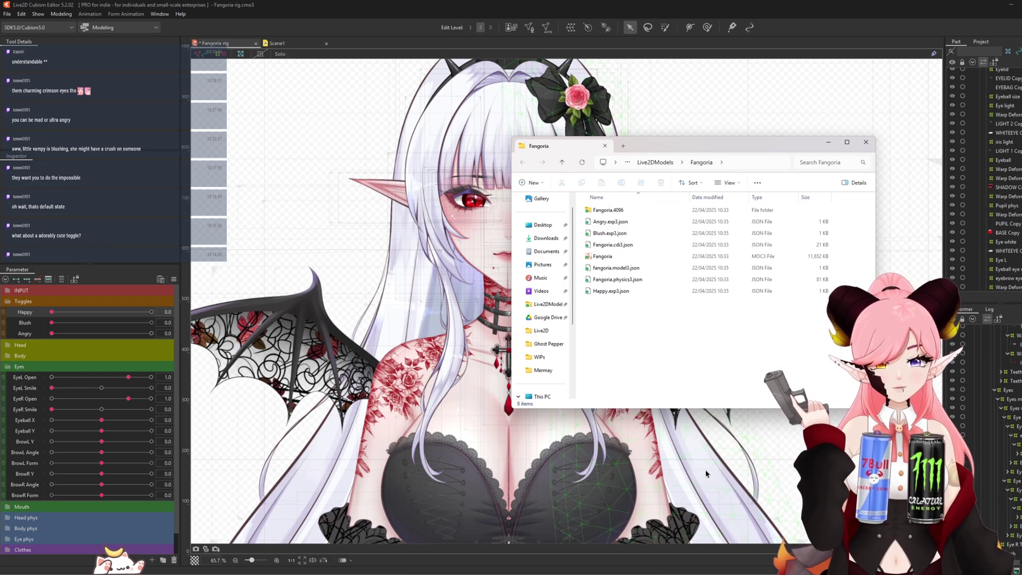
Switch to VTube Studio and open the current model's hotkey settings at the F1 expression hotkey
{"action": "left_click", "coordinate": [648, 573]}
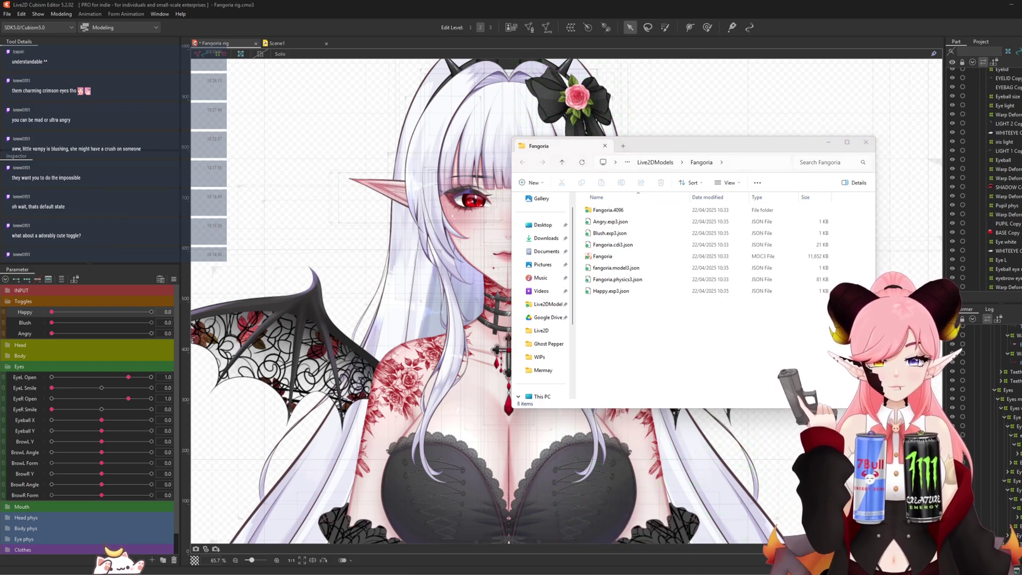
{"action": "left_click_drag", "start_coordinate": [641, 574], "coordinate": [640, 1]}
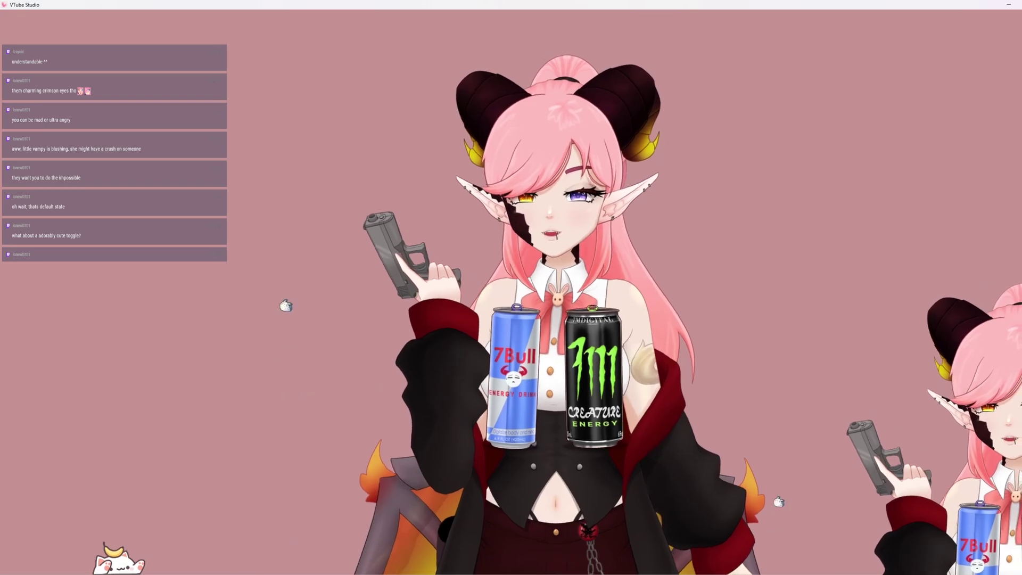
{"action": "double_click", "coordinate": [285, 304]}
{"action": "left_click", "coordinate": [35, 275]}
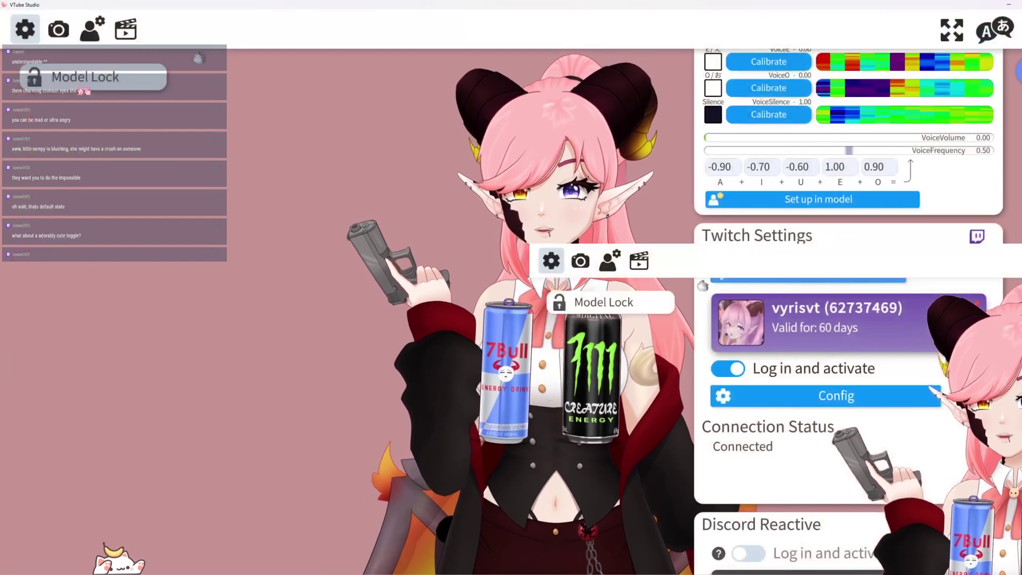
{"action": "left_click", "coordinate": [127, 39]}
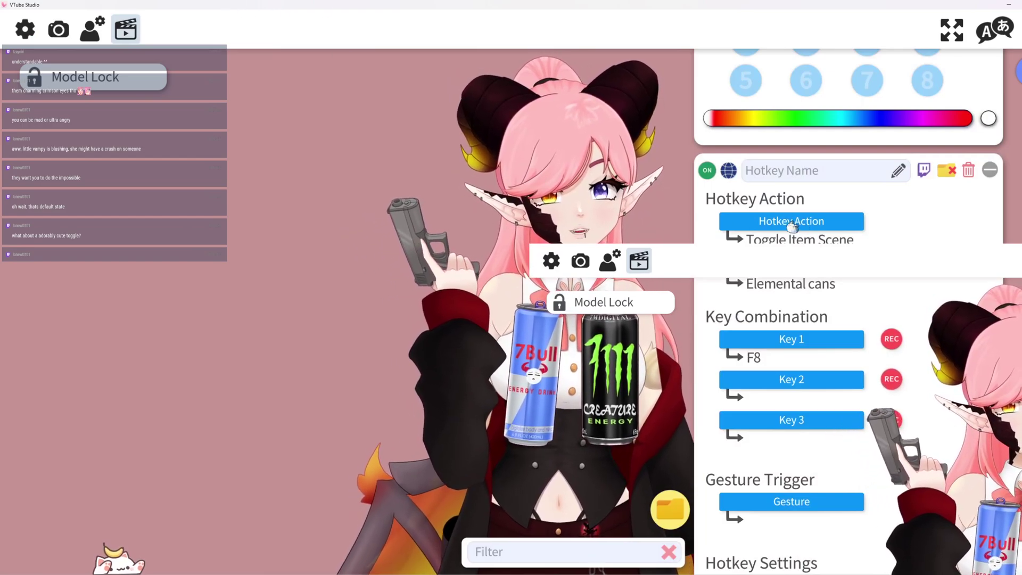
{"action": "scroll", "coordinate": [848, 309], "scroll_direction": "down", "scroll_amount": 5}
{"action": "scroll", "coordinate": [756, 134], "scroll_direction": "up", "scroll_amount": 5}
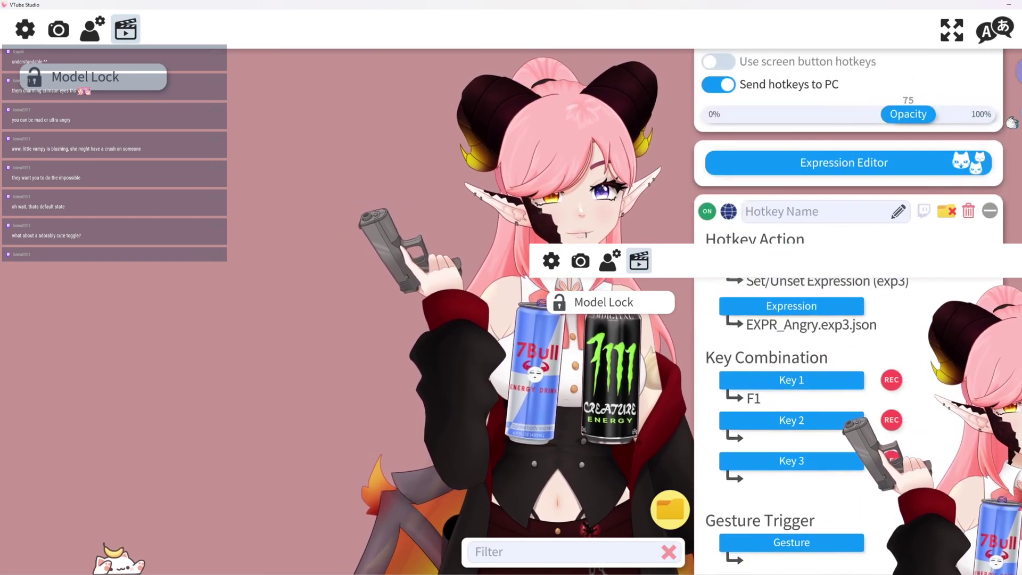
Set the F1 hotkey's action to Set/Unset Expression (exp3) with the EXPR_Angry expression, and close the settings
{"action": "left_click", "coordinate": [780, 179]}
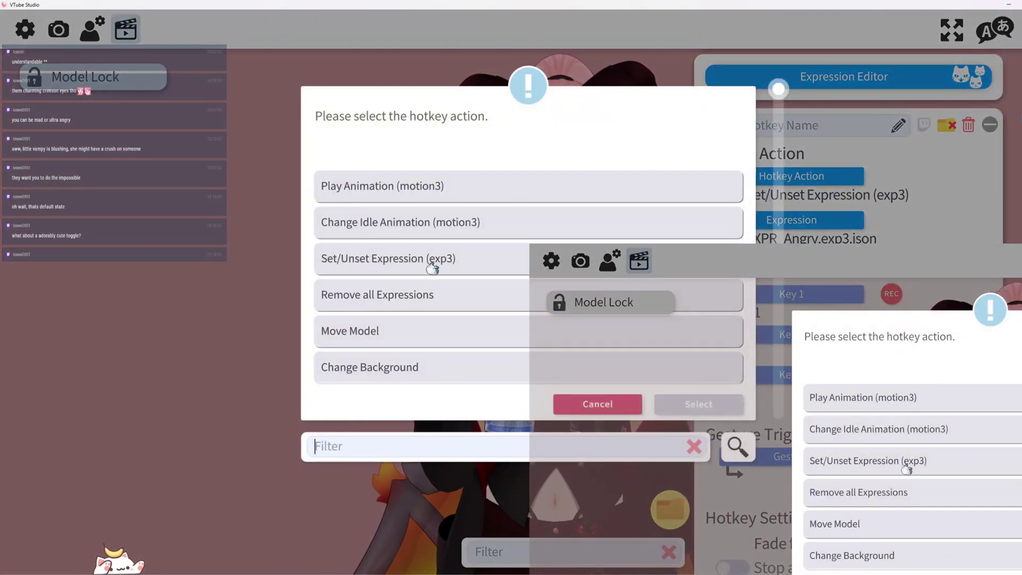
{"action": "left_click", "coordinate": [410, 267]}
{"action": "left_click", "coordinate": [733, 399]}
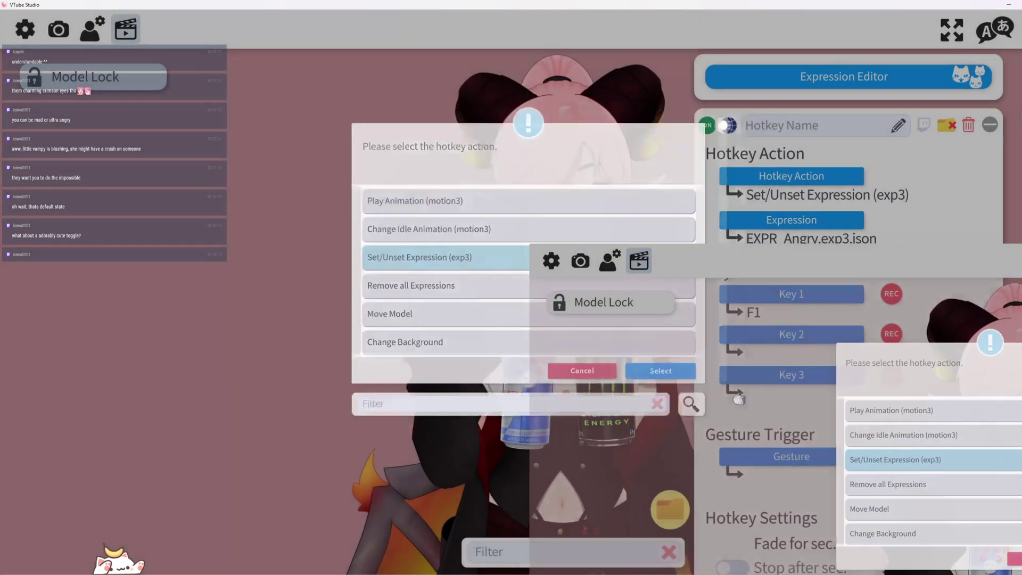
{"action": "left_click", "coordinate": [790, 225]}
{"action": "left_click", "coordinate": [383, 238]}
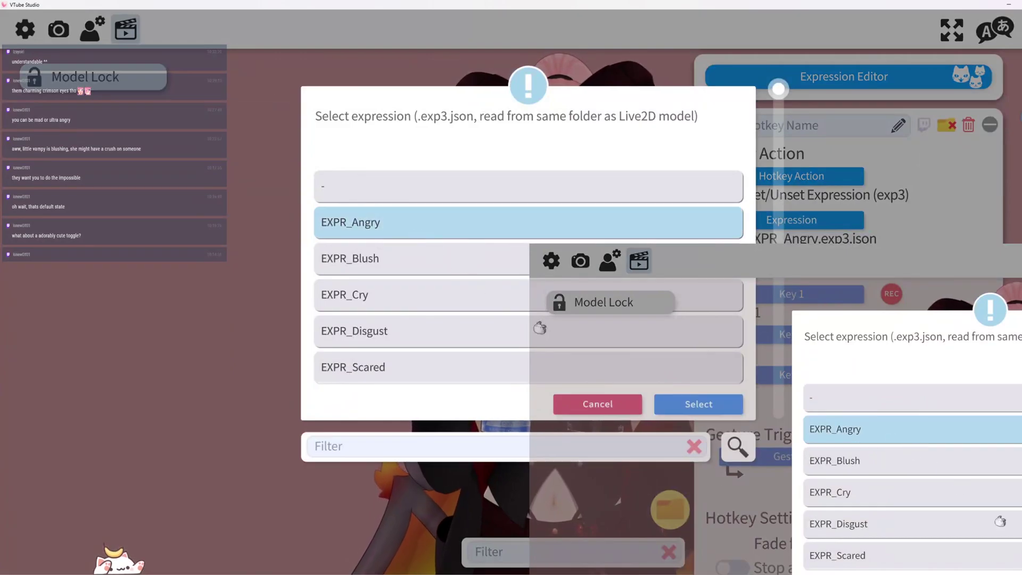
{"action": "left_click", "coordinate": [699, 404]}
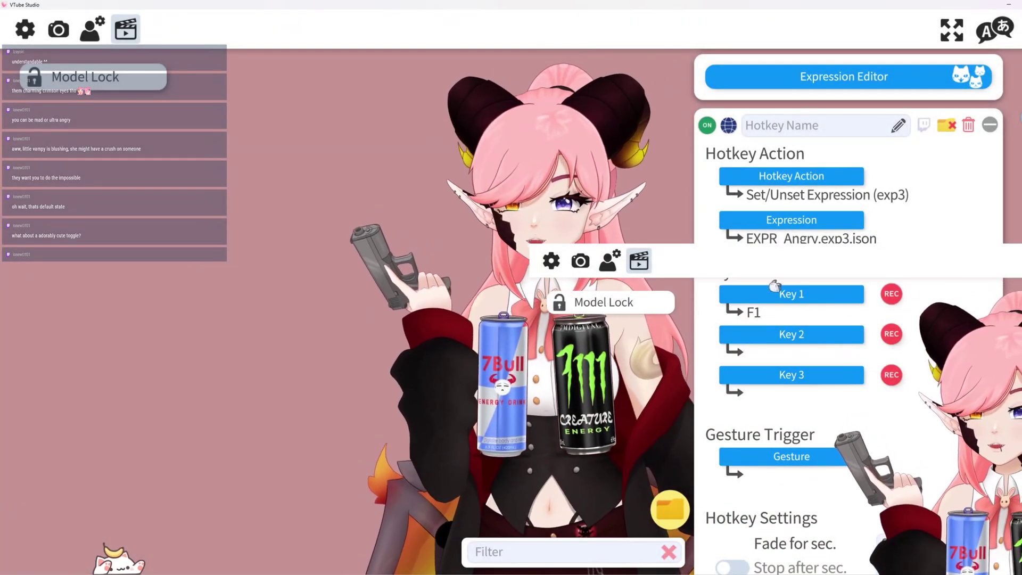
{"action": "double_click", "coordinate": [459, 239]}
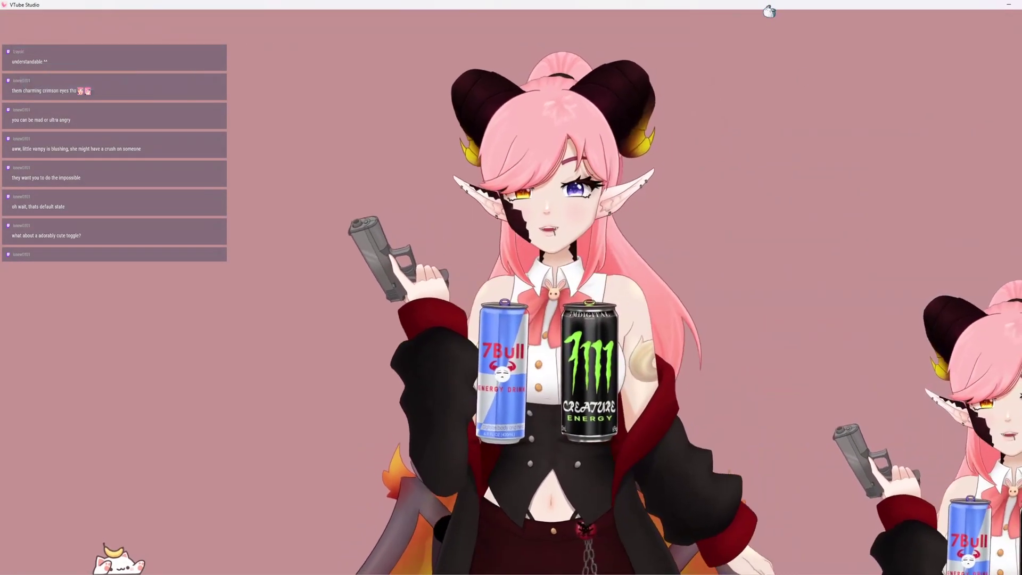